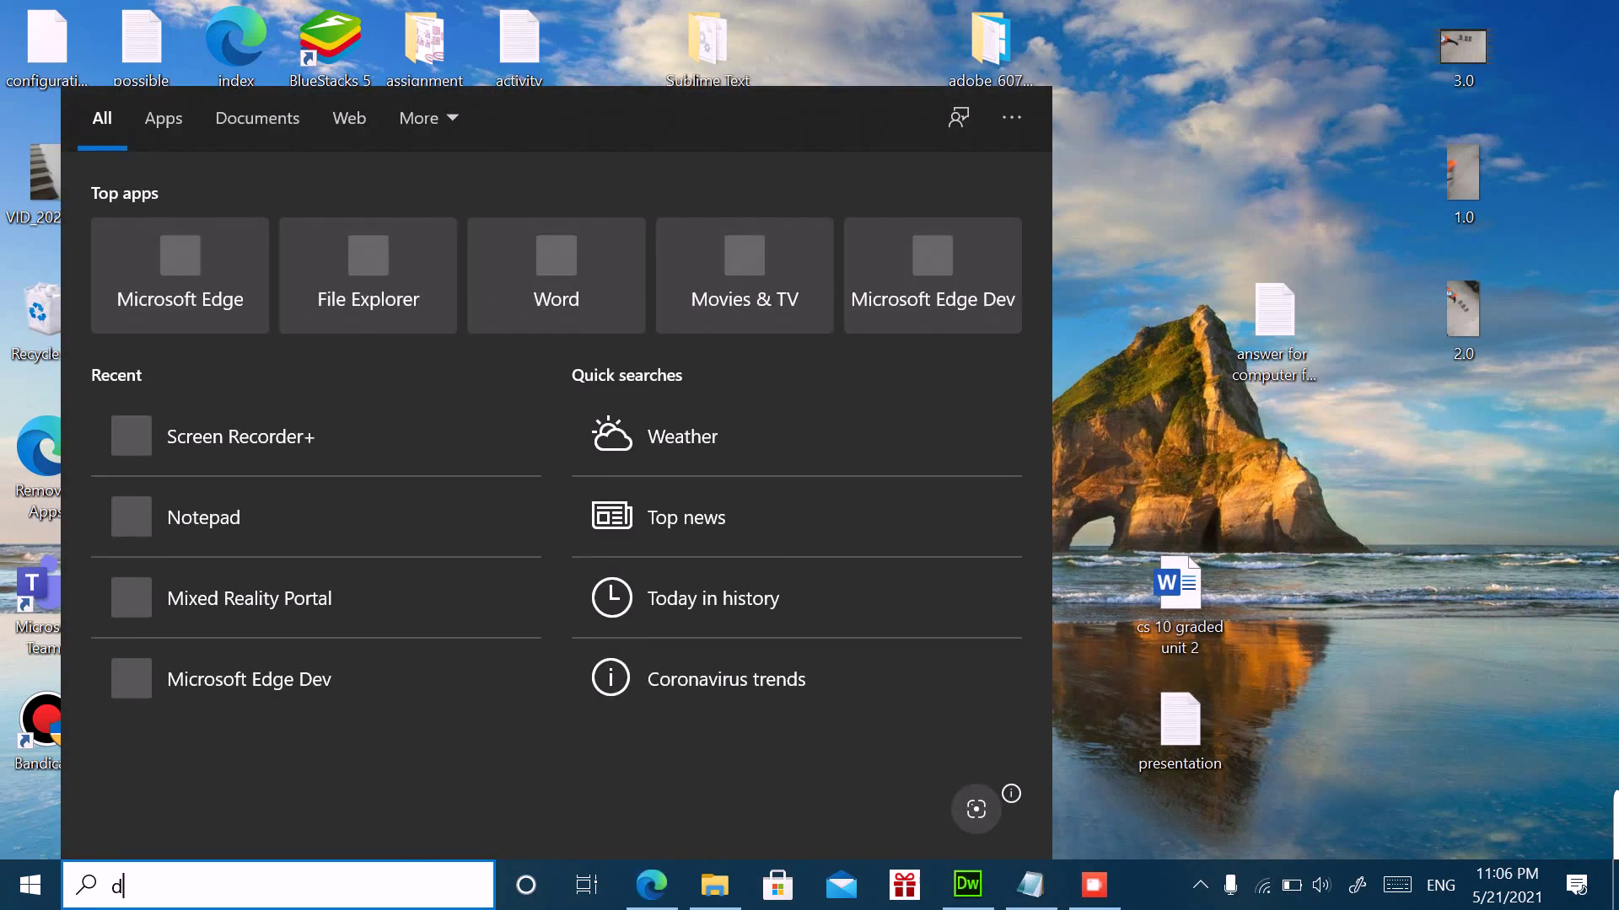
{"action": "type", "text": "e"}
Launch Microsoft Edge from Windows Search so its new tab page opens.
{"action": "key", "text": "Escape"}
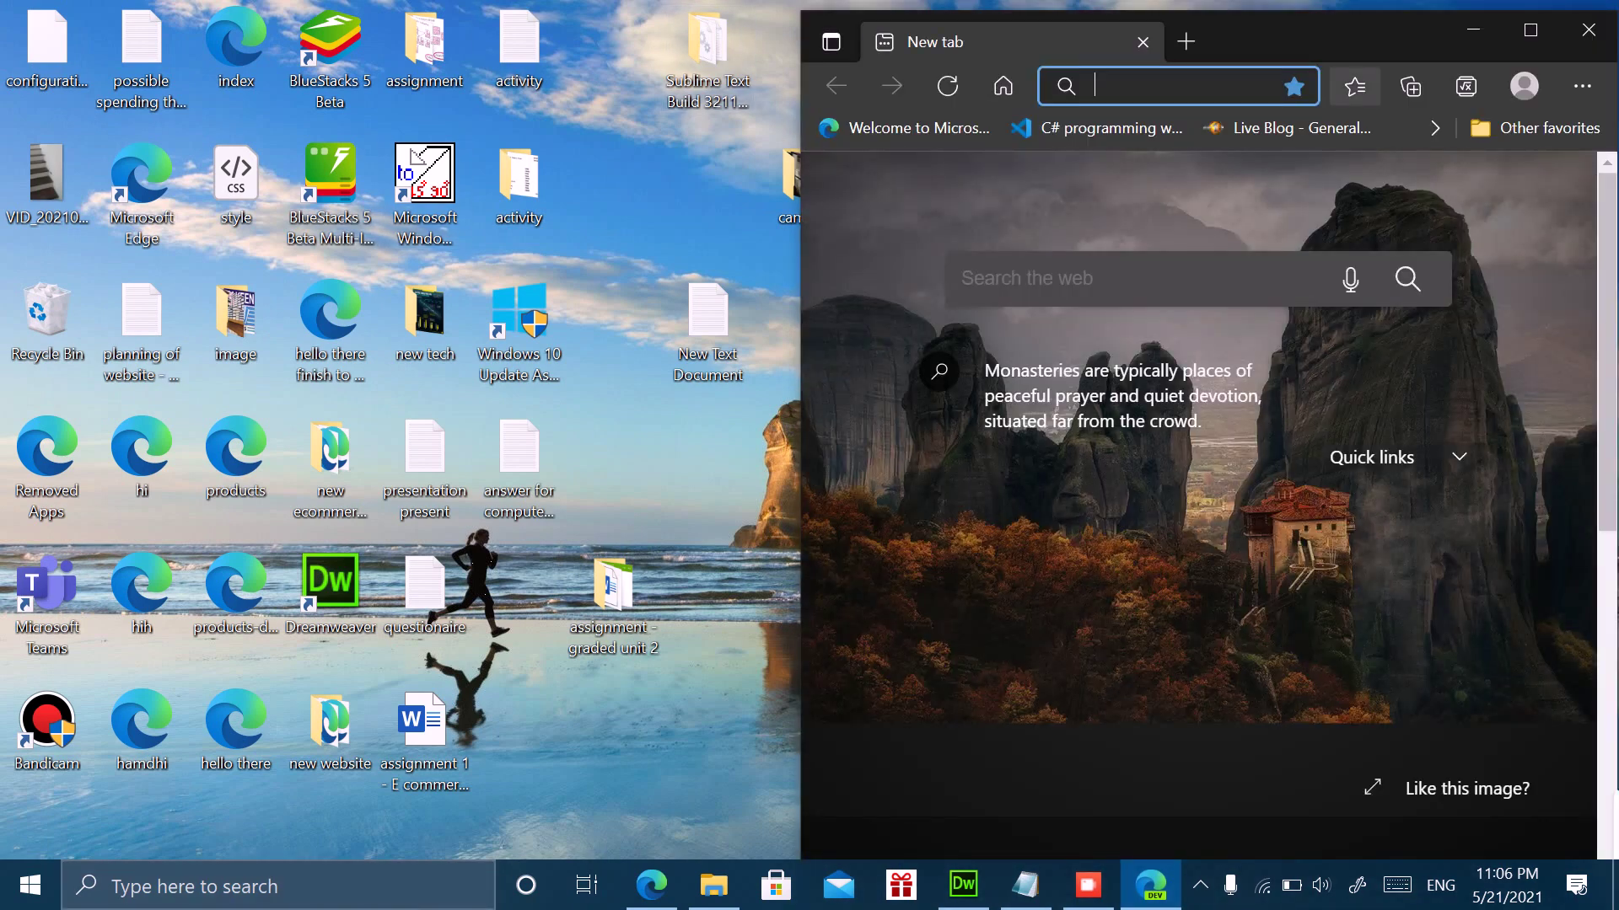
Maximize the Edge window, dismiss the Edit favorite flyout, and focus the address bar.
{"action": "key", "text": "super+Up"}
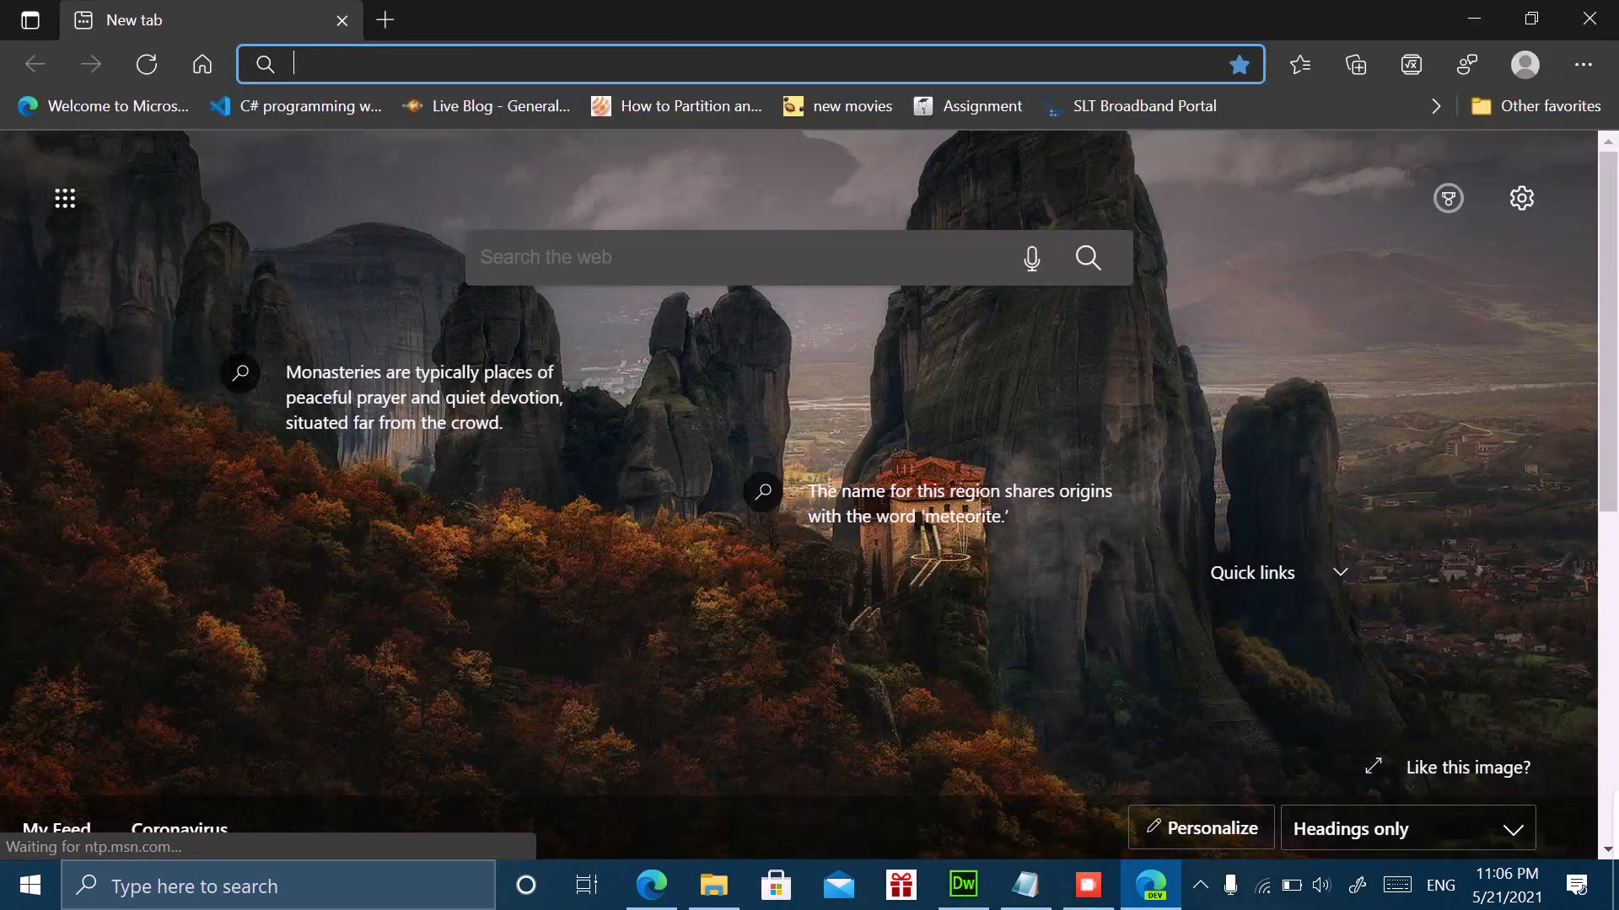
{"action": "key", "text": "ctrl+d"}
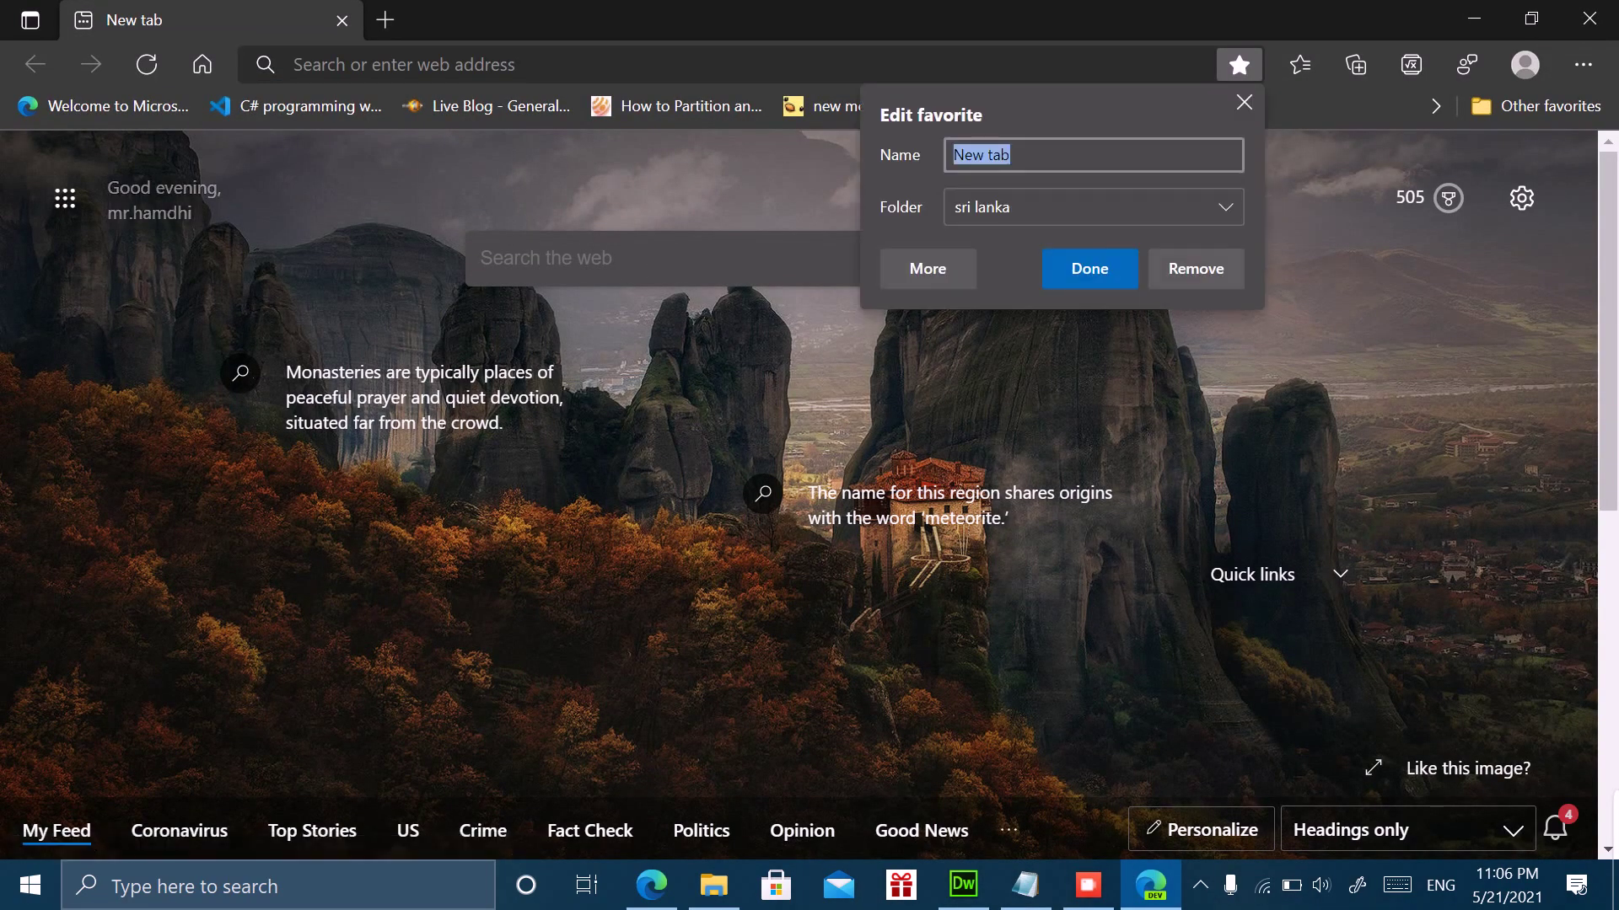
{"action": "key", "text": "Escape"}
{"action": "key", "text": "ctrl+l"}
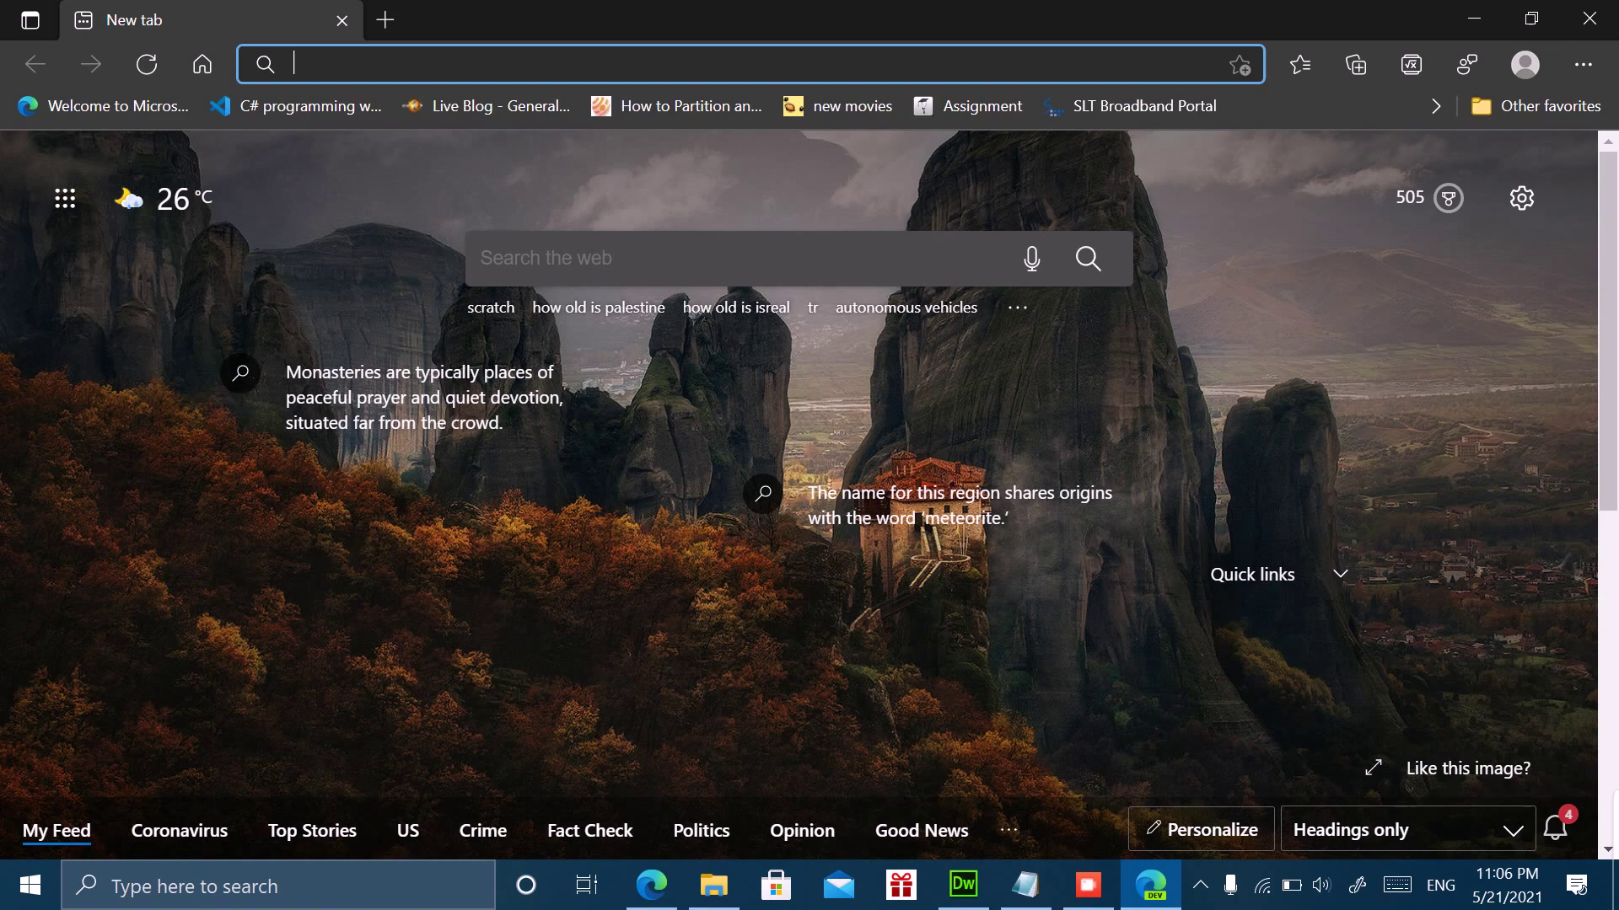
{"action": "type", "text": "auto"}
Search Bing for 'autonomous vehicles levels' and open the IoT For All article.
{"action": "key", "text": "Return"}
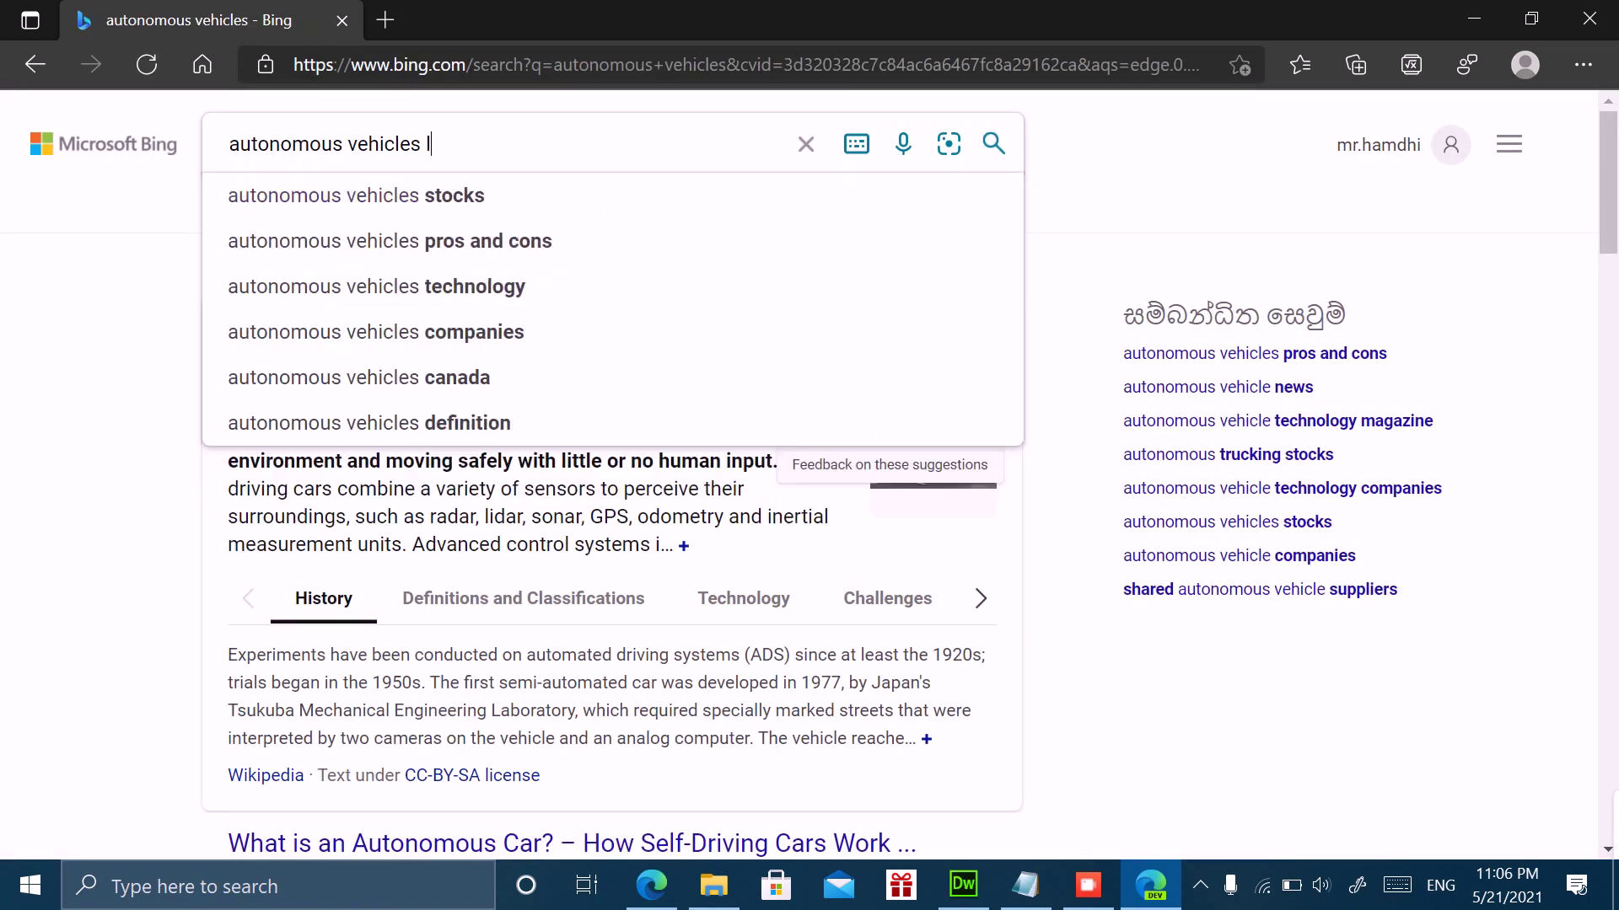
{"action": "type", "text": "levels"}
{"action": "key", "text": "Return"}
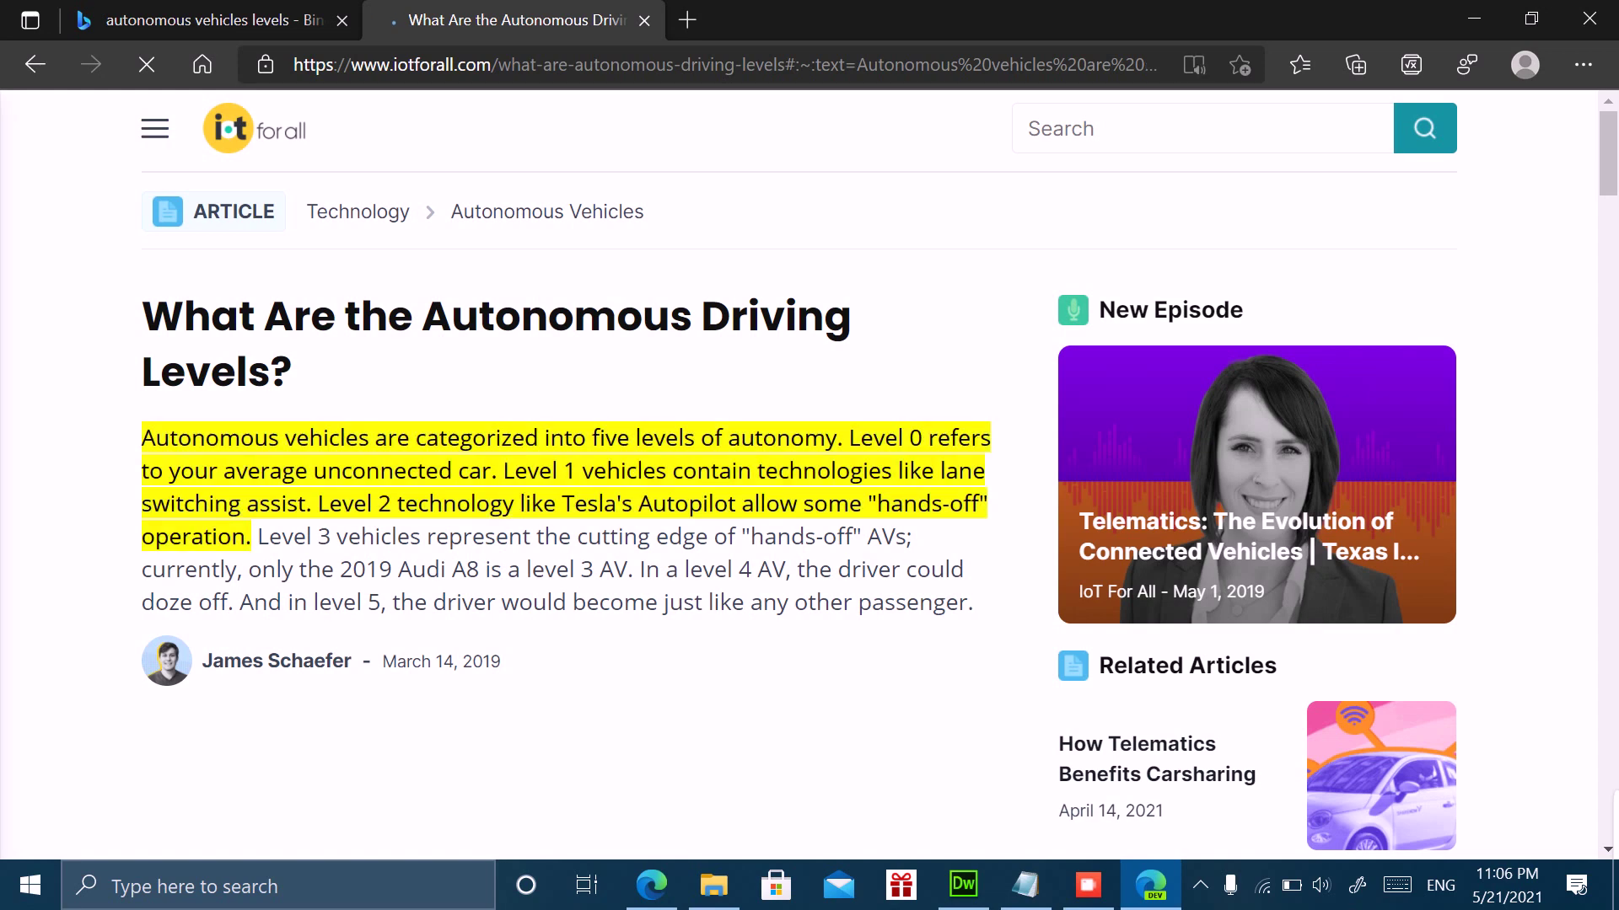
{"action": "scroll", "coordinate": [809, 481], "scroll_direction": "down", "scroll_amount": 1}
{"action": "scroll", "coordinate": [810, 481], "scroll_direction": "down", "scroll_amount": 4}
{"action": "scroll", "coordinate": [810, 482], "scroll_direction": "down", "scroll_amount": 3}
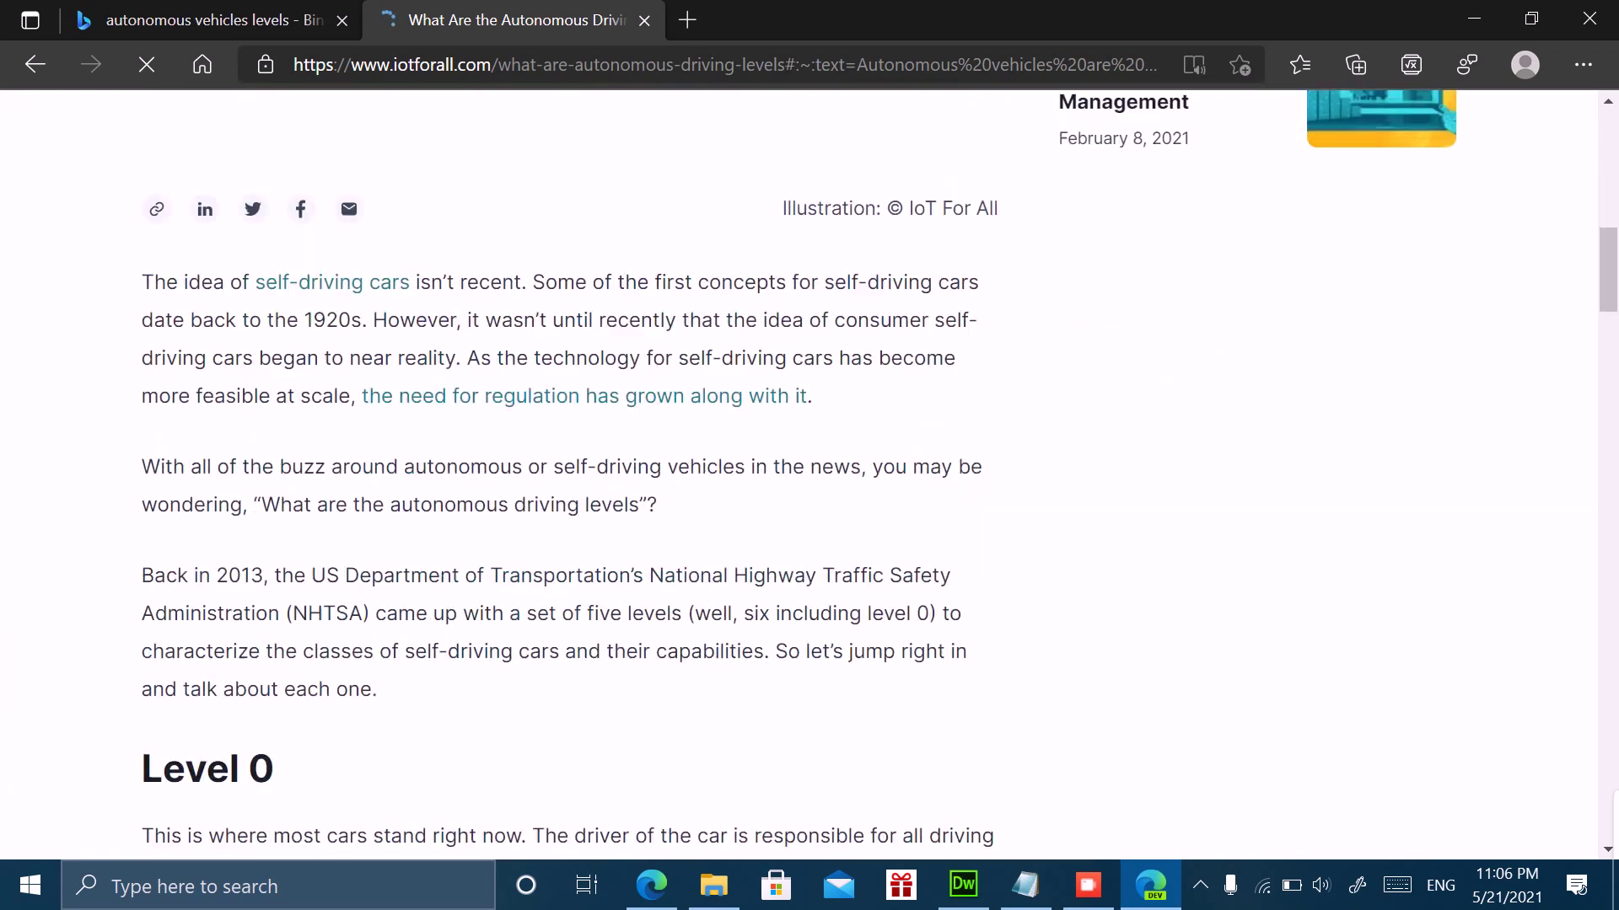
{"action": "scroll", "coordinate": [810, 480], "scroll_direction": "down", "scroll_amount": 2}
{"action": "scroll", "coordinate": [810, 481], "scroll_direction": "down", "scroll_amount": 3}
{"action": "scroll", "coordinate": [809, 481], "scroll_direction": "up", "scroll_amount": 1}
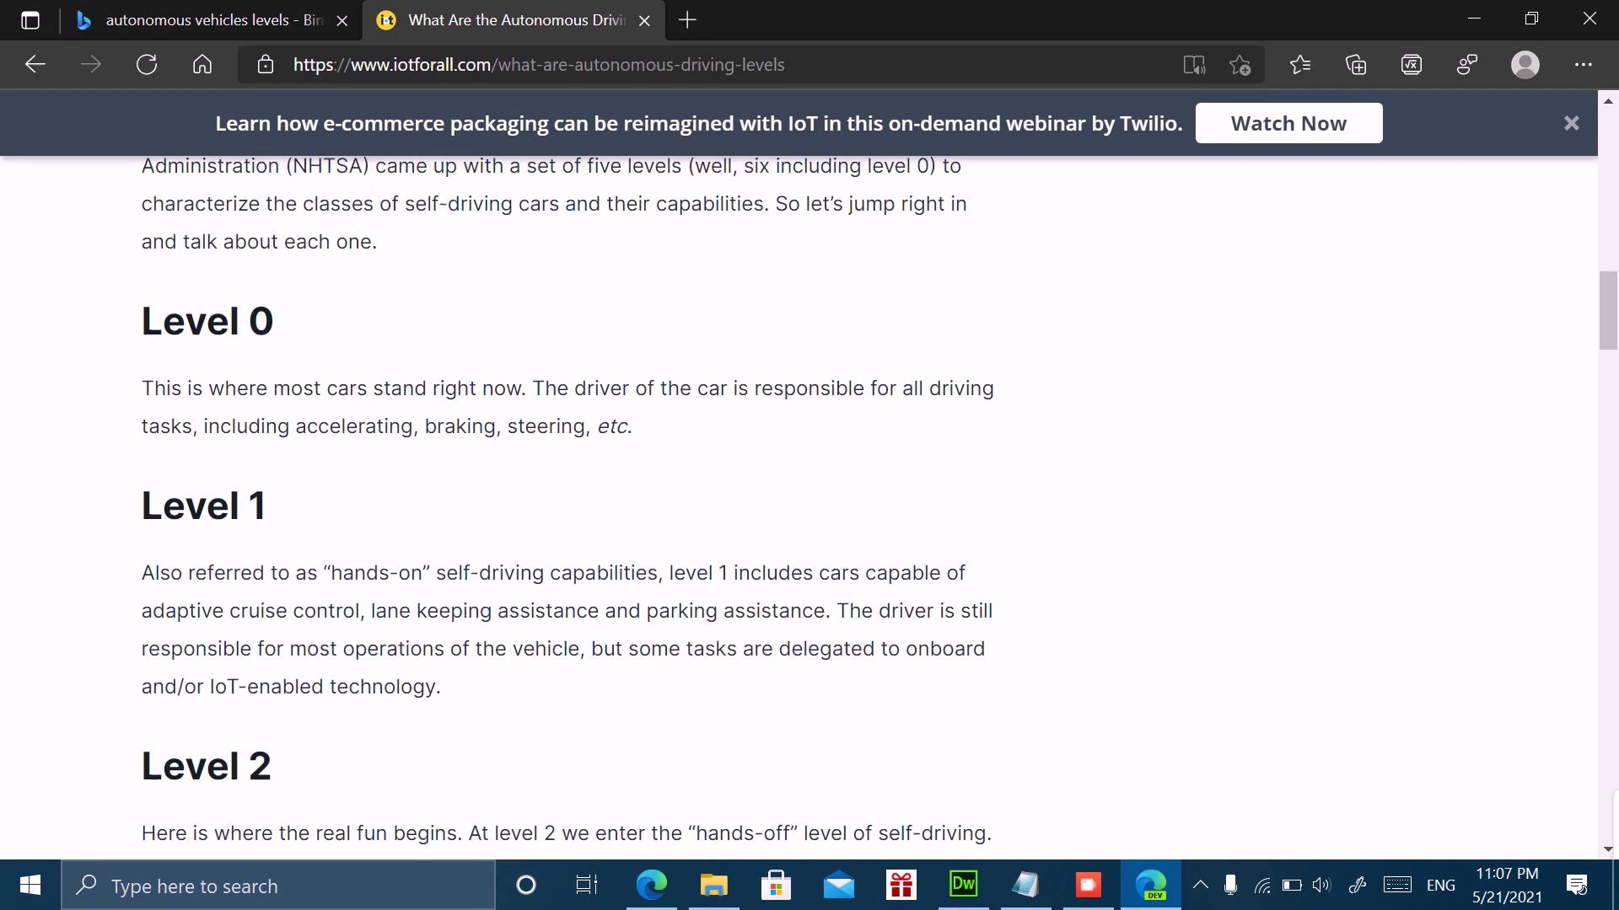
{"action": "scroll", "coordinate": [810, 506], "scroll_direction": "down", "scroll_amount": 3}
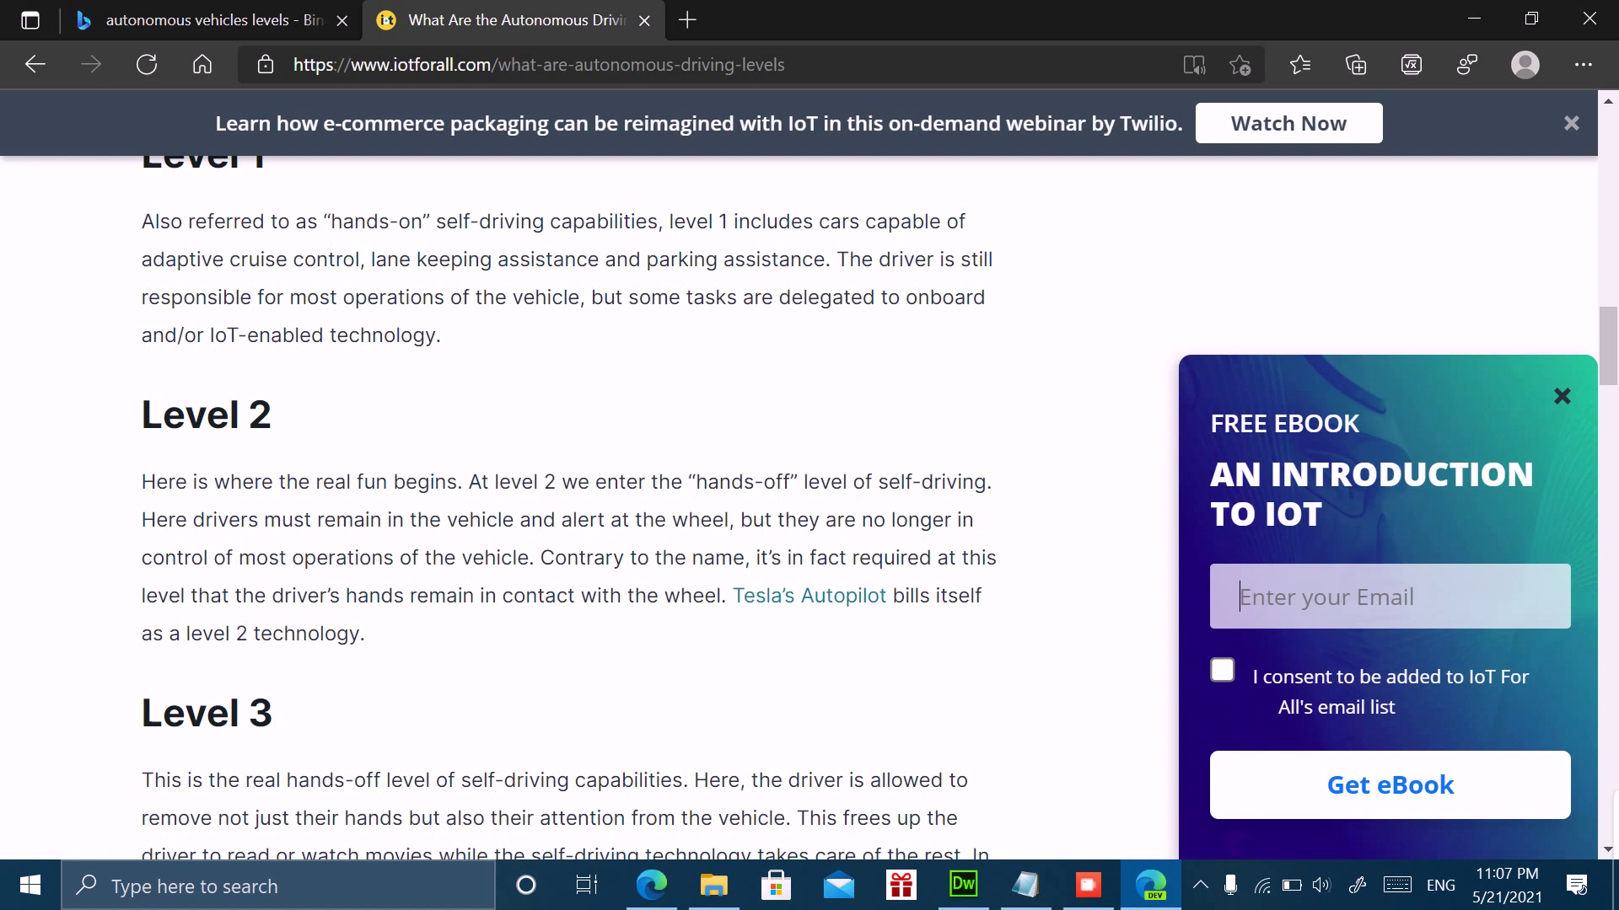
Close the Free eBook popup and read the Level 0–2 sections.
{"action": "key", "text": "Escape"}
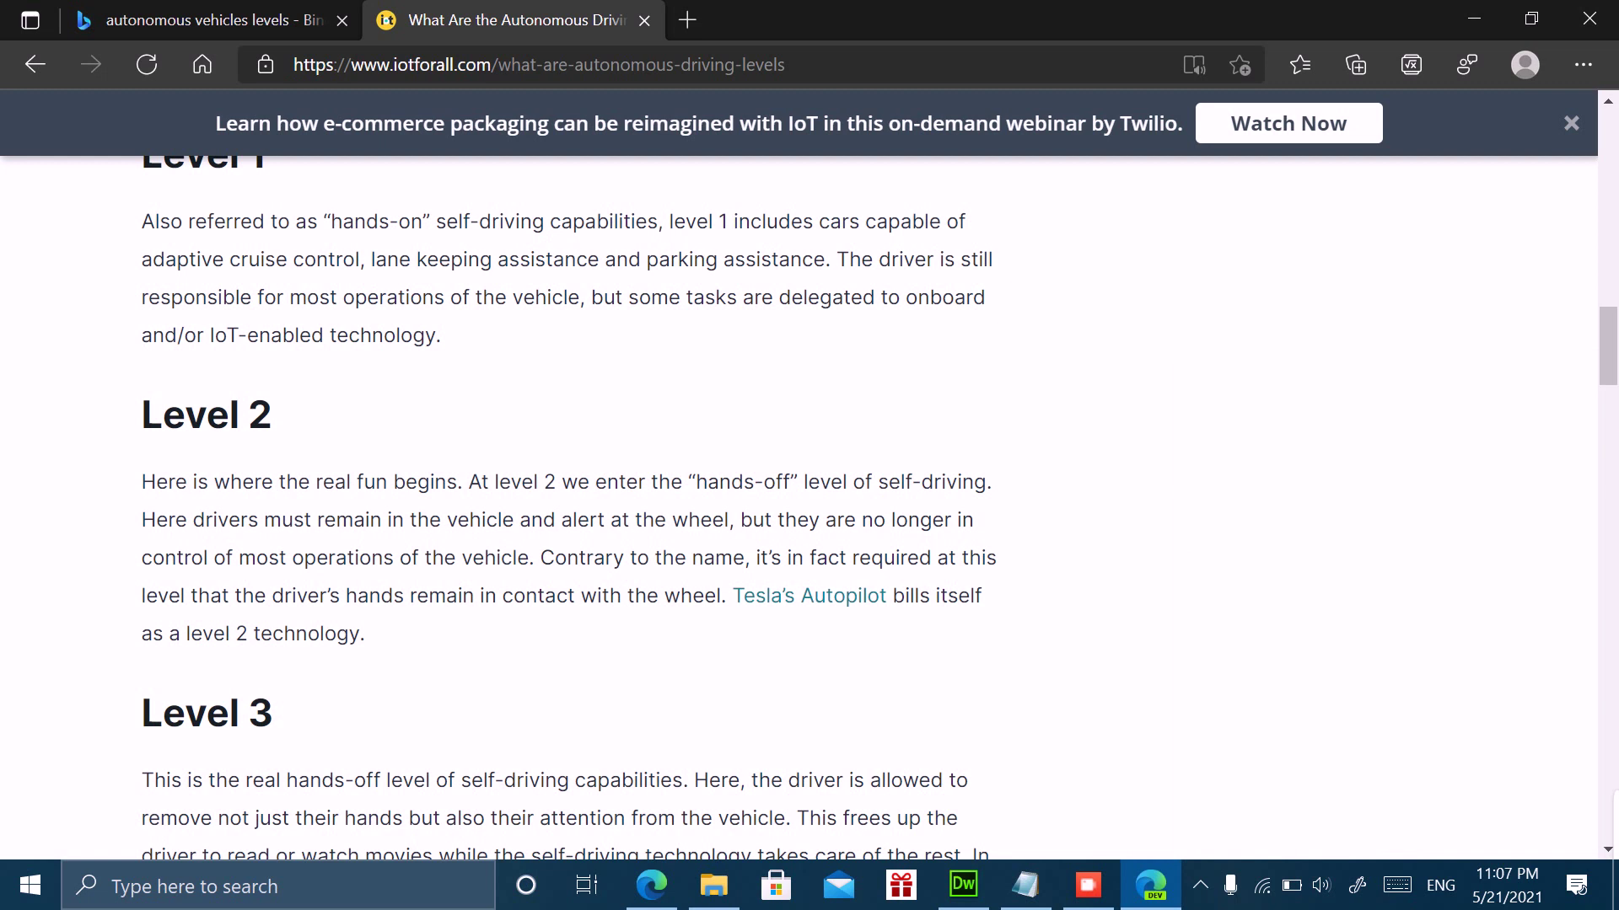
{"action": "left_click", "coordinate": [1087, 885]}
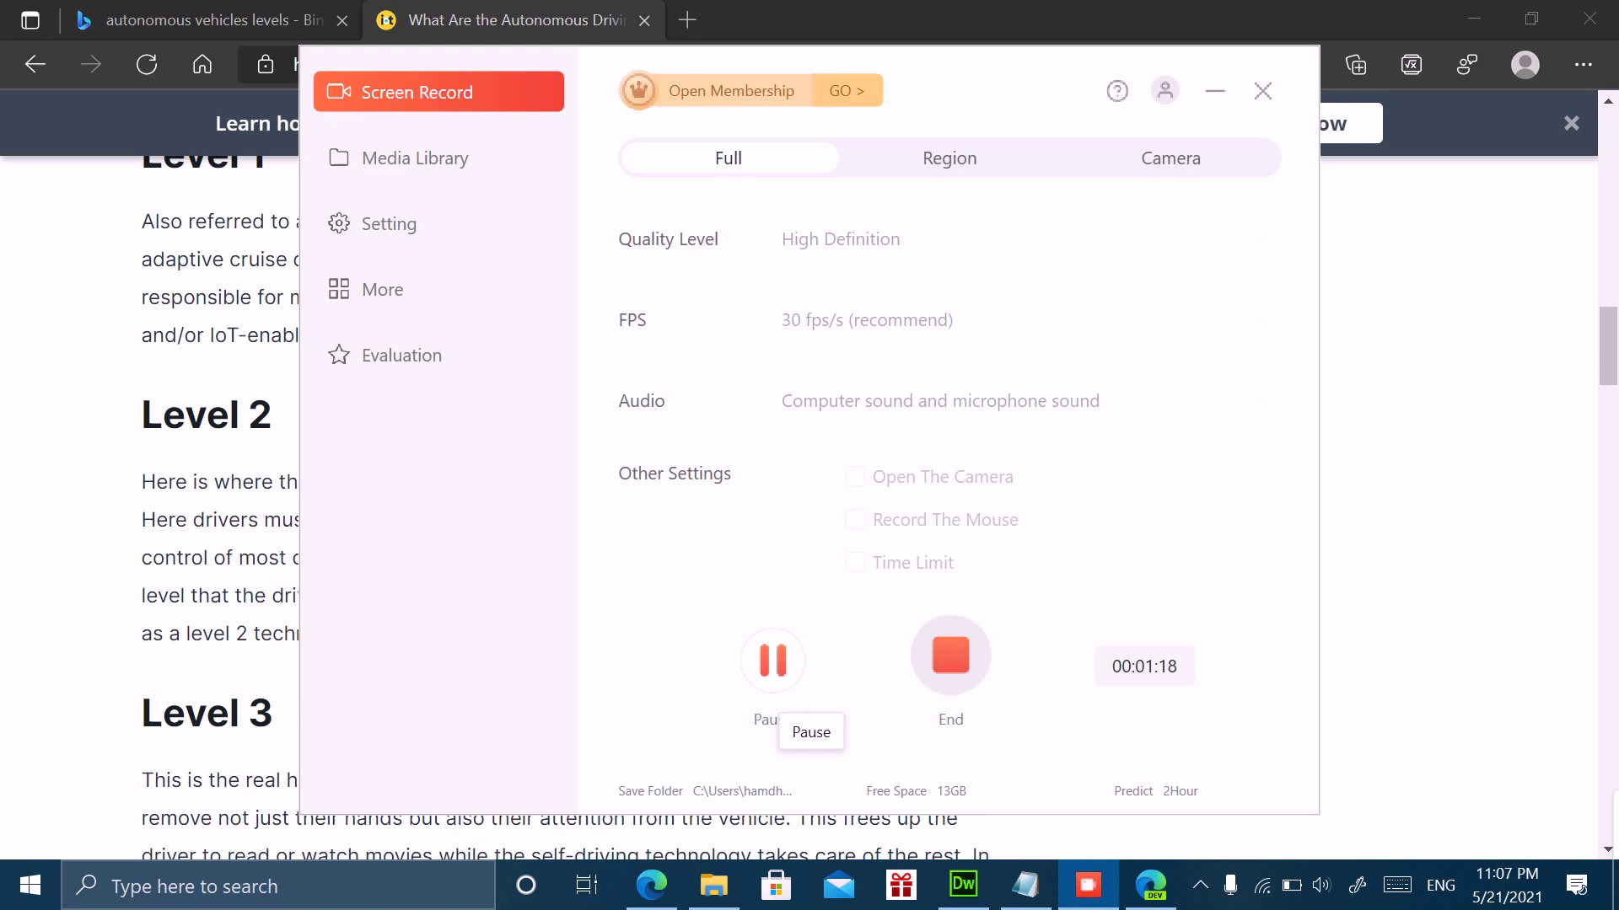
{"action": "left_click", "coordinate": [773, 661]}
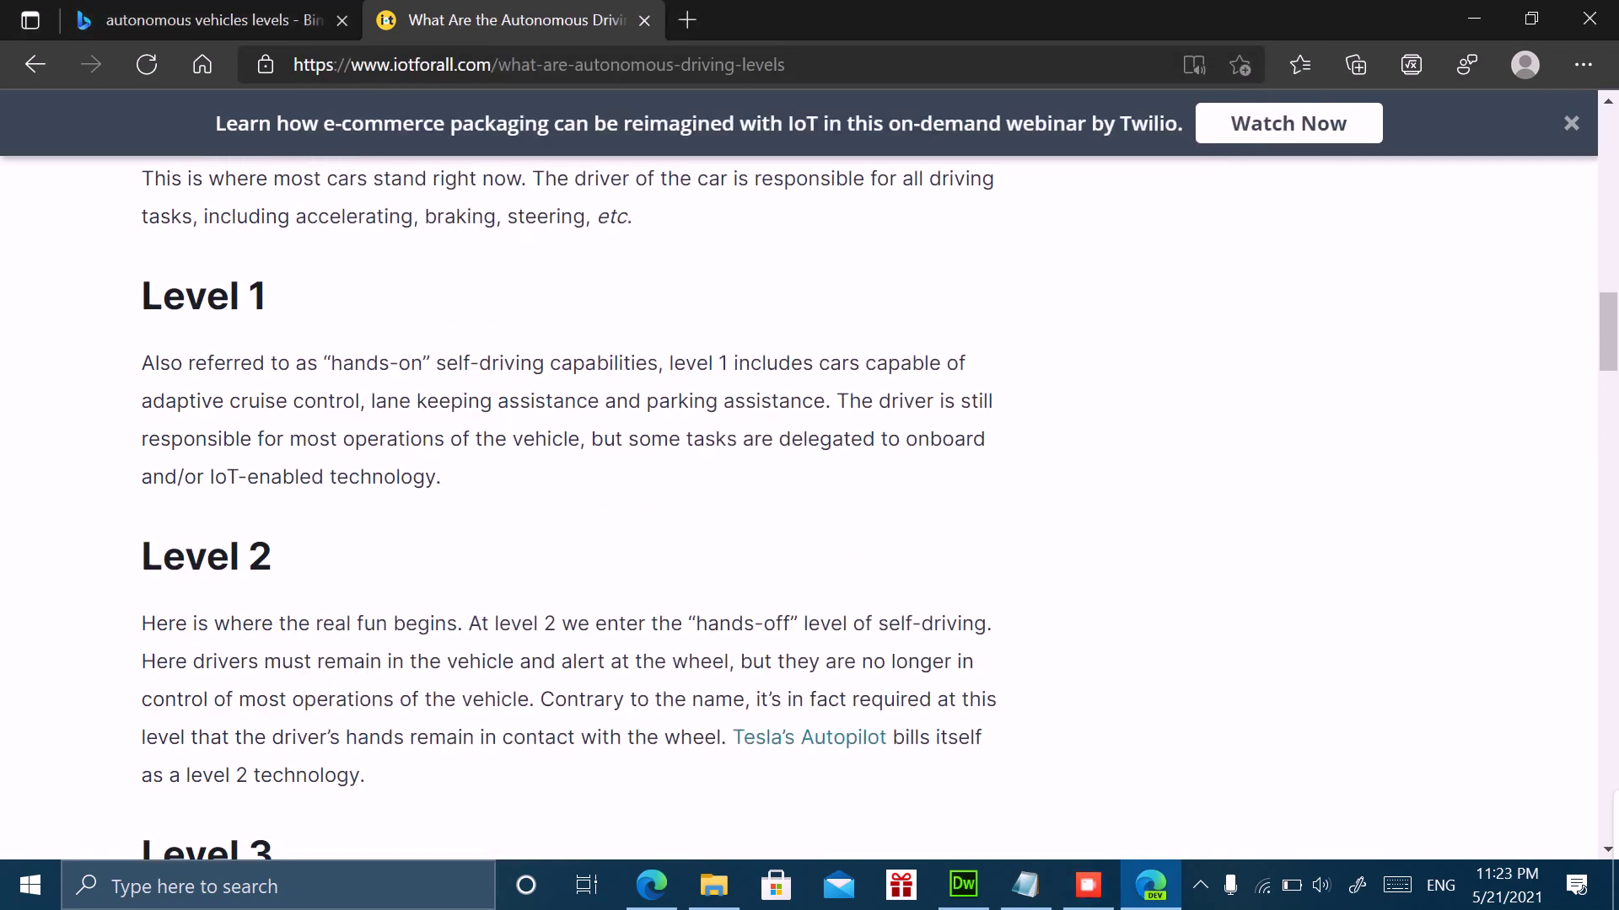
{"action": "scroll", "coordinate": [570, 507], "scroll_direction": "down", "scroll_amount": 1}
{"action": "scroll", "coordinate": [570, 506], "scroll_direction": "down", "scroll_amount": 1}
{"action": "scroll", "coordinate": [569, 506], "scroll_direction": "down", "scroll_amount": 1}
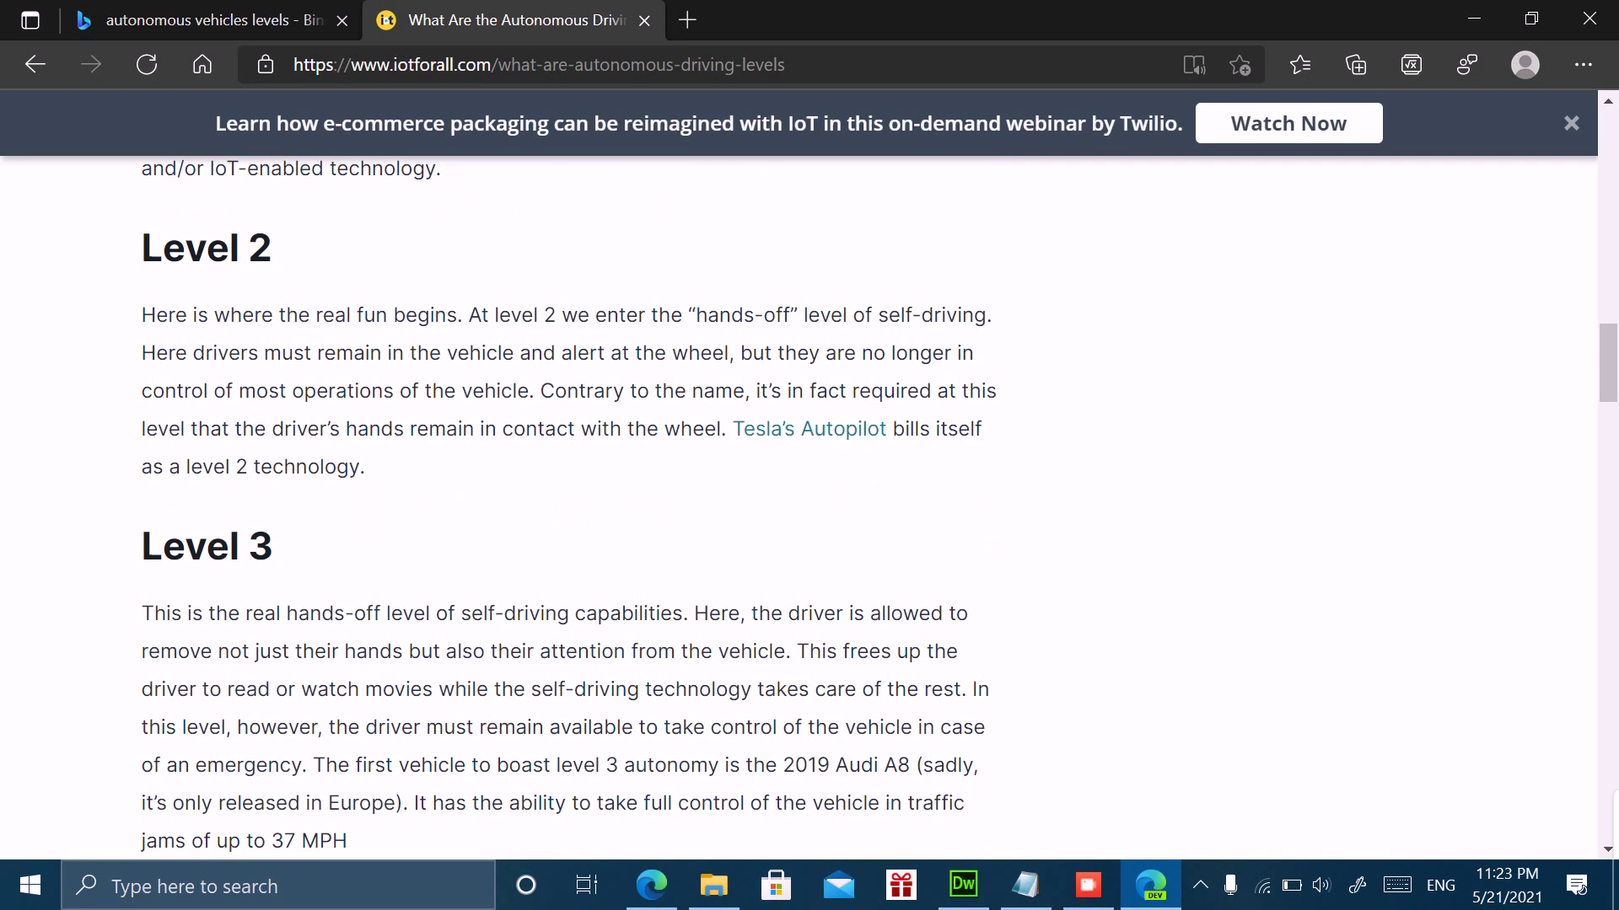
{"action": "scroll", "coordinate": [570, 506], "scroll_direction": "down", "scroll_amount": 2}
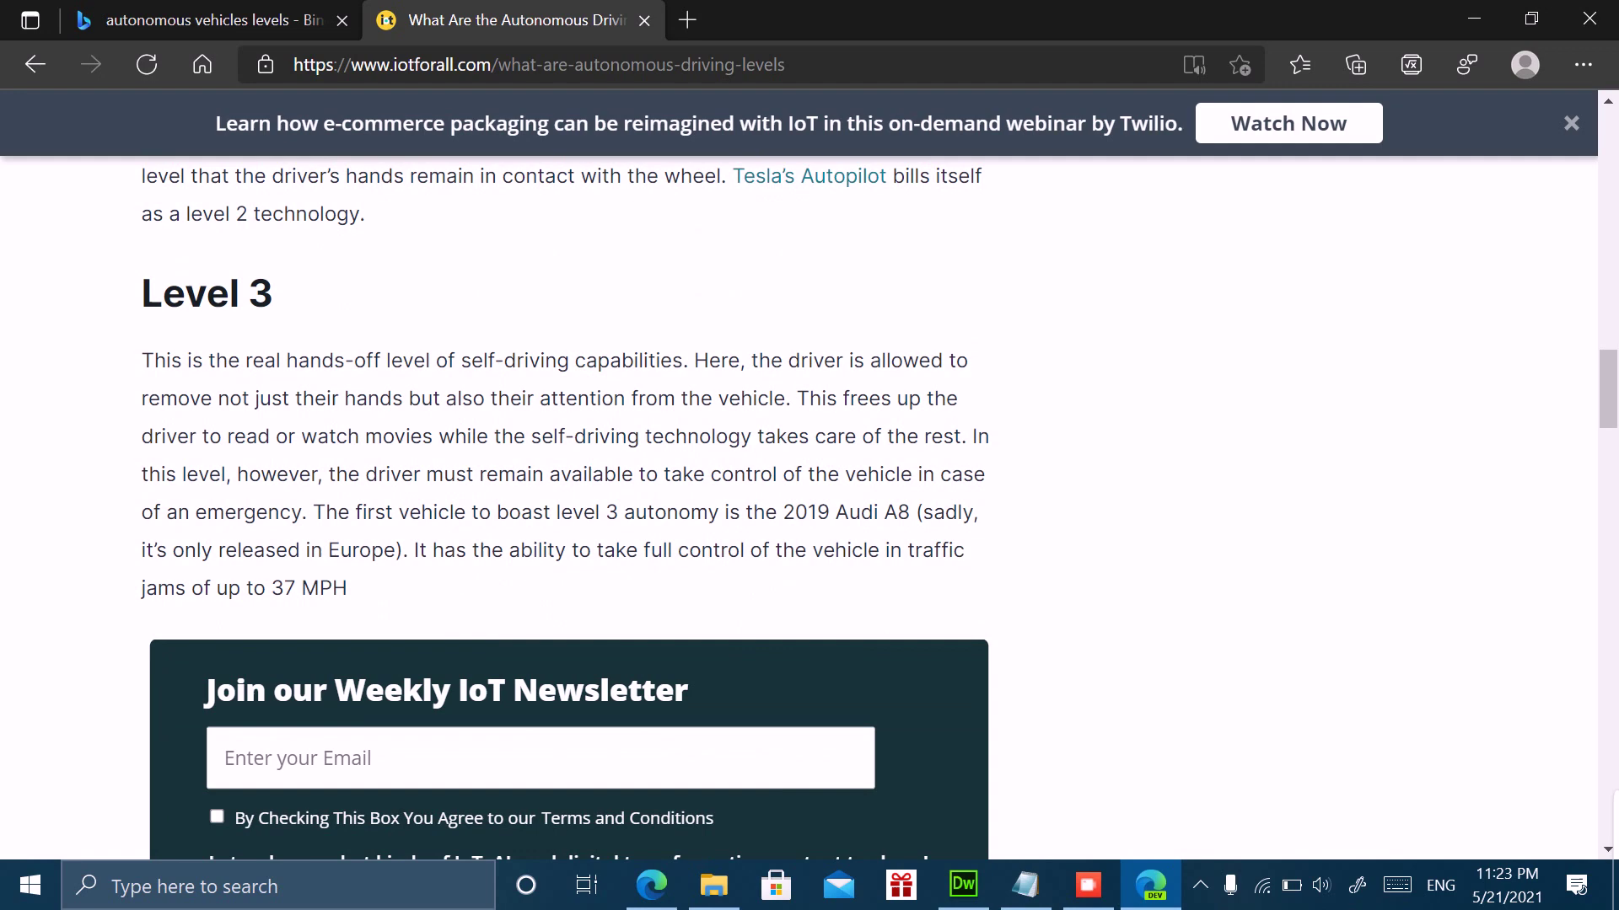
{"action": "scroll", "coordinate": [569, 506], "scroll_direction": "down", "scroll_amount": 1}
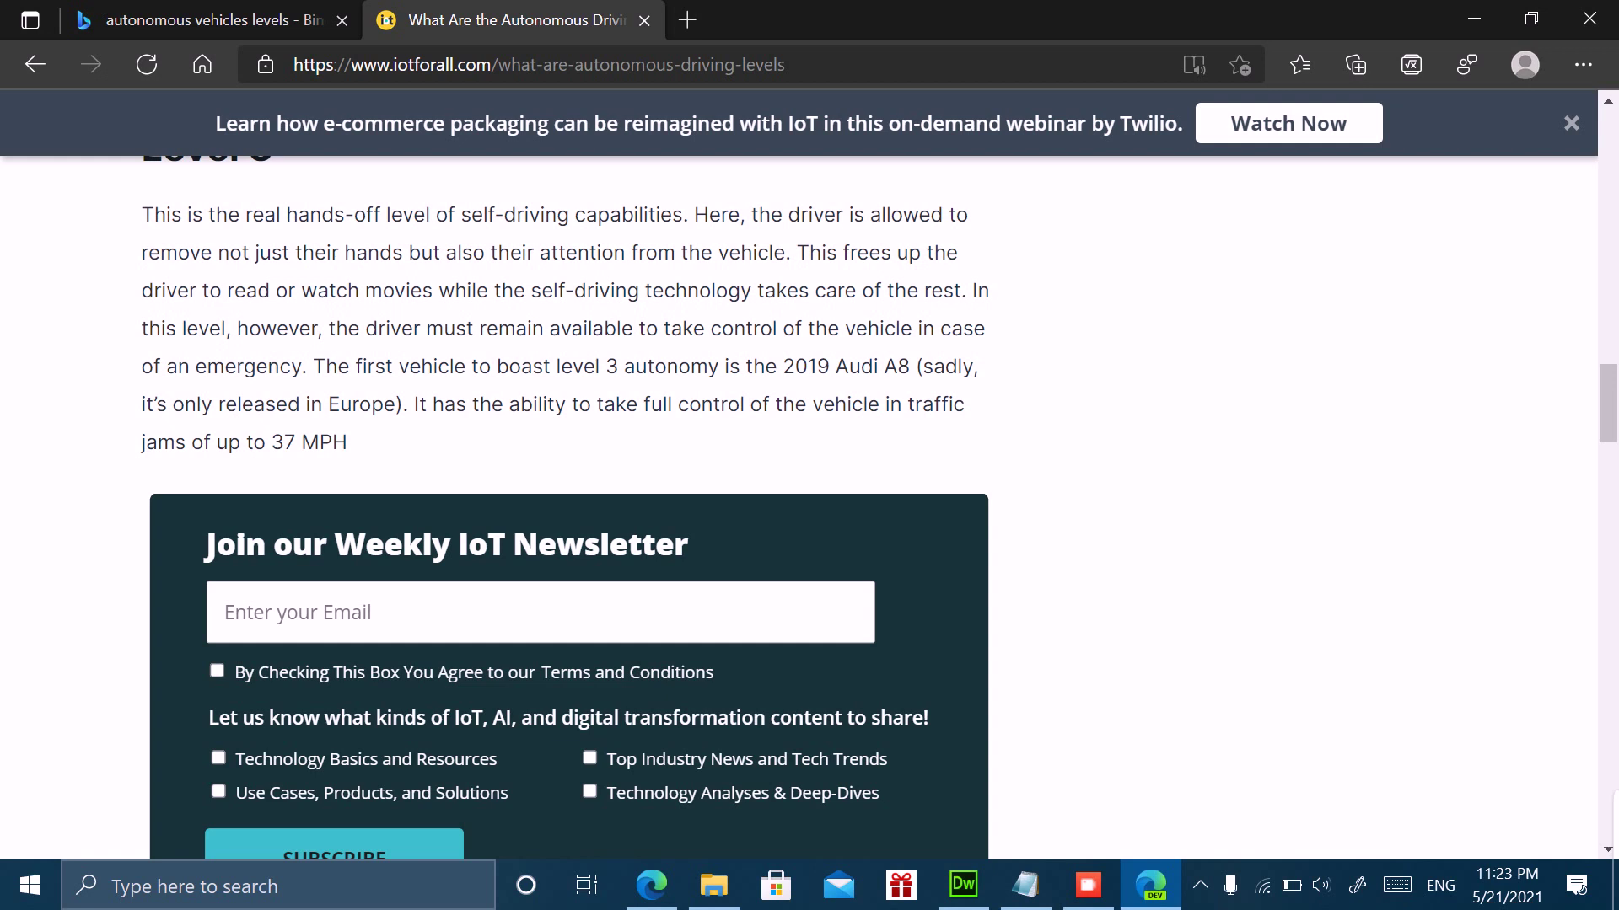
{"action": "scroll", "coordinate": [809, 506], "scroll_direction": "down", "scroll_amount": 2}
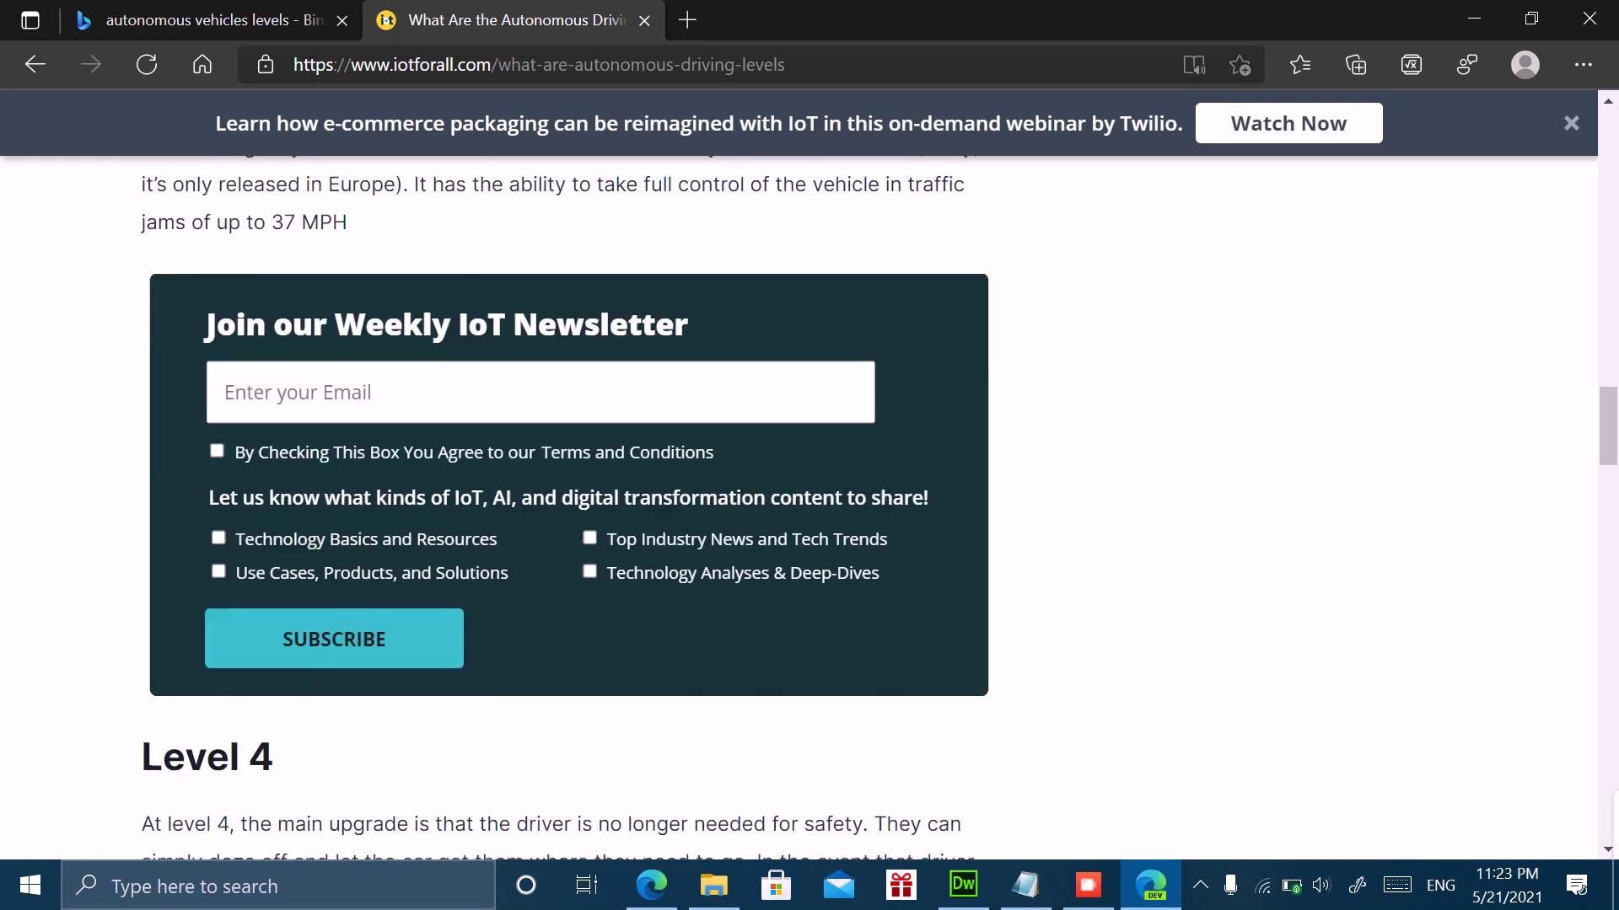
{"action": "scroll", "coordinate": [809, 506], "scroll_direction": "up", "scroll_amount": 1}
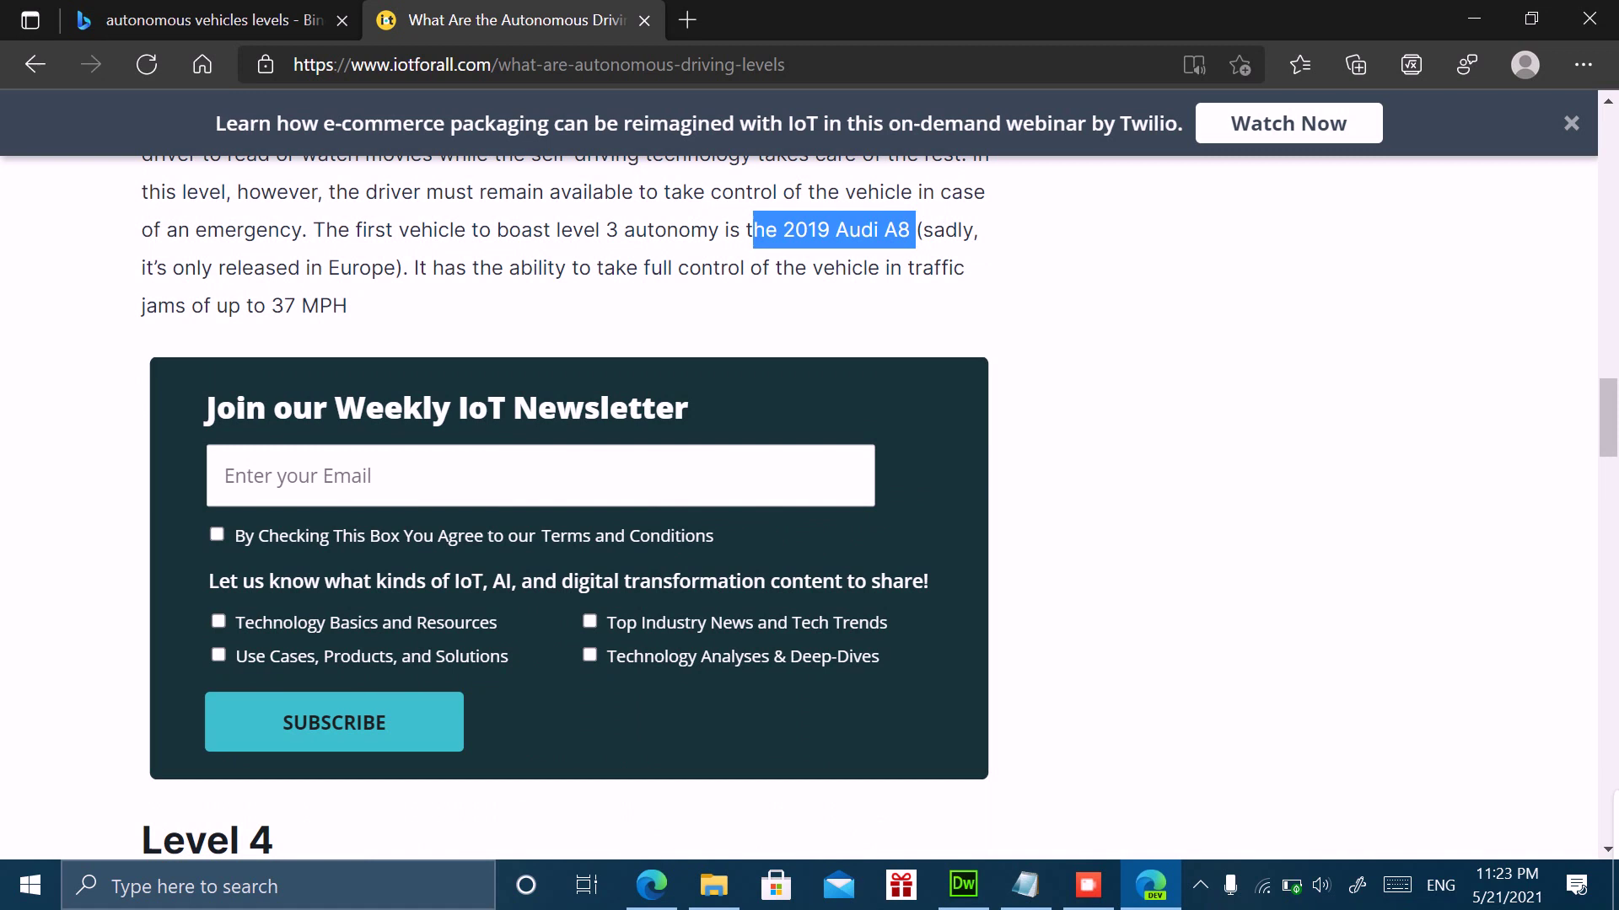
Search the web for the selected phrase '2019 Audi A8' in a new tab.
{"action": "left_click_drag", "start_coordinate": [784, 229], "coordinate": [908, 229]}
{"action": "right_click", "coordinate": [887, 235]}
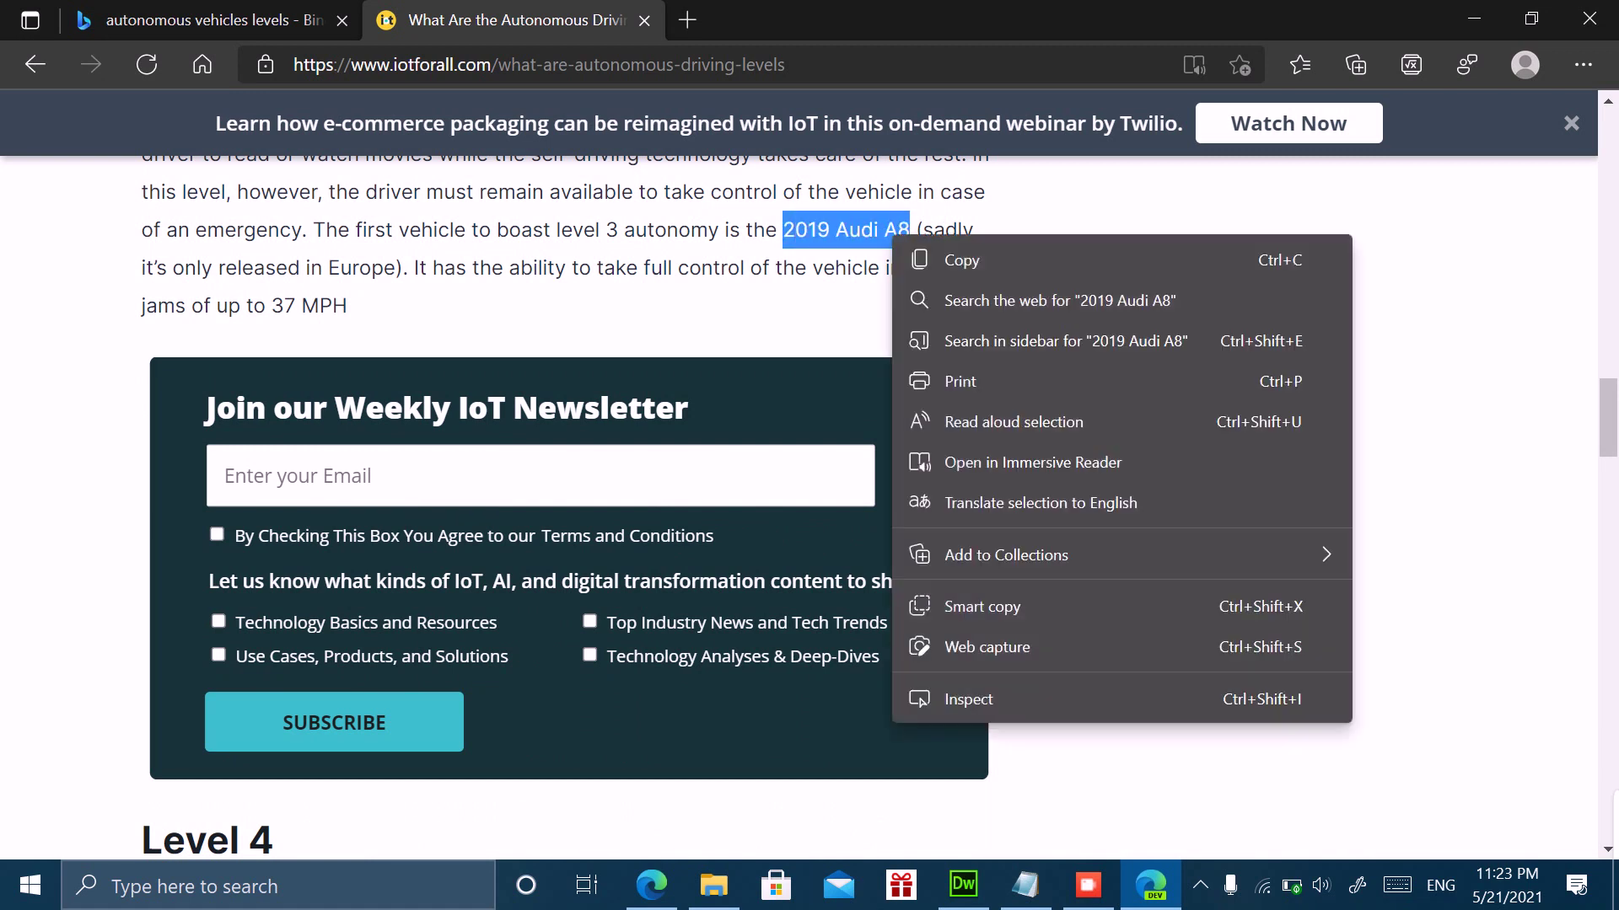
{"action": "left_click", "coordinate": [1011, 299]}
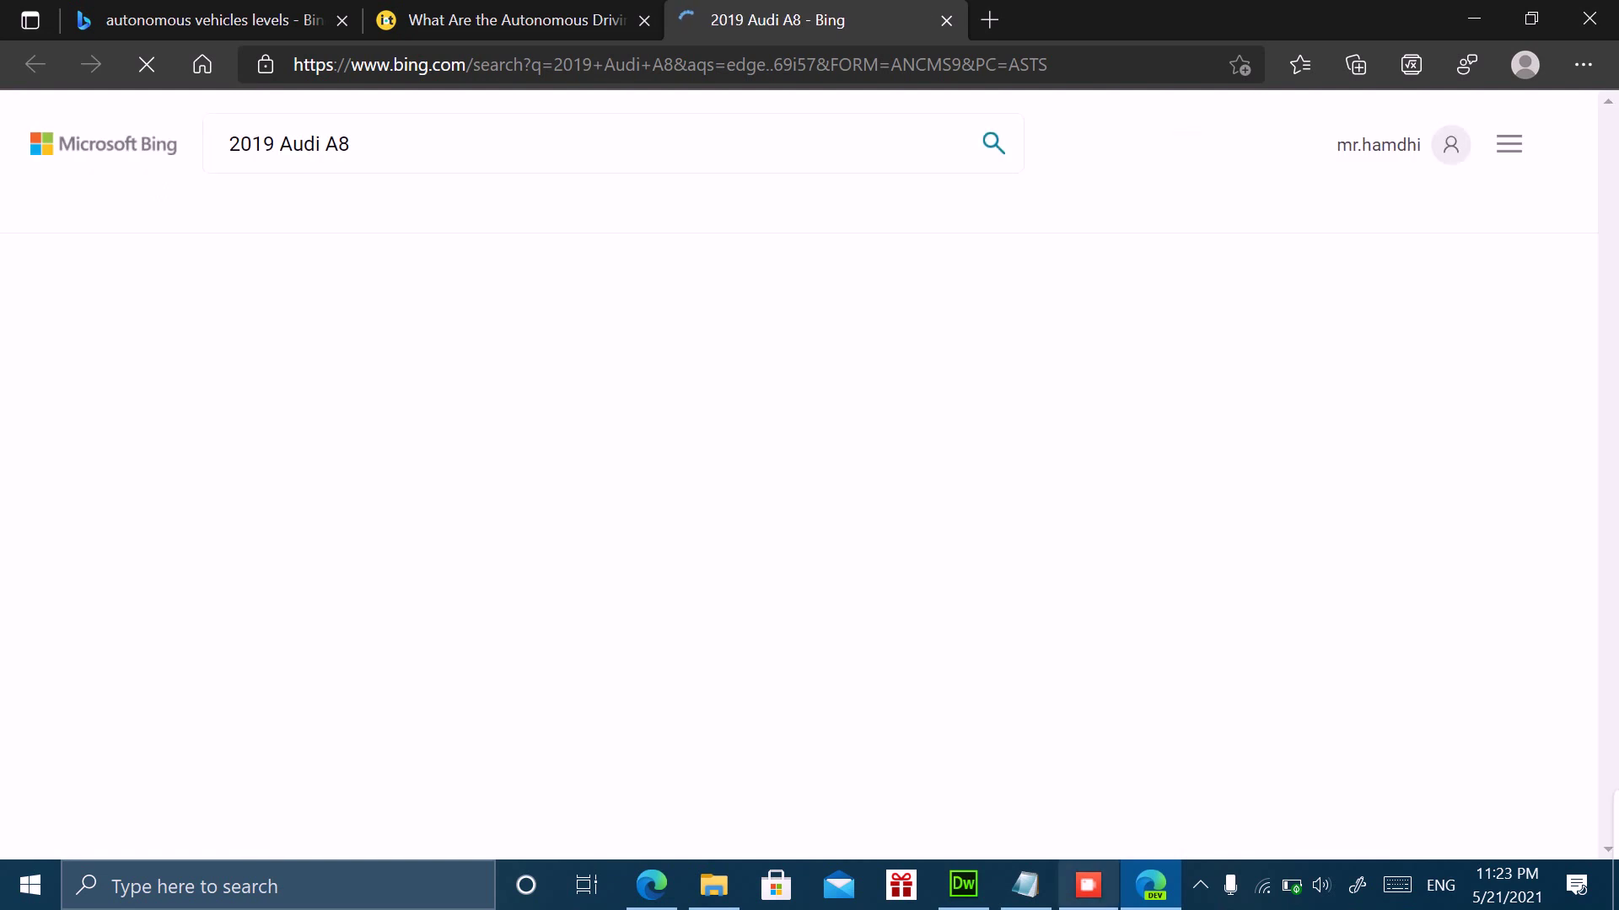
Browse the '2019 Audi A8' results, zoom out twice, and return to the article tab.
{"action": "left_click", "coordinate": [1088, 885]}
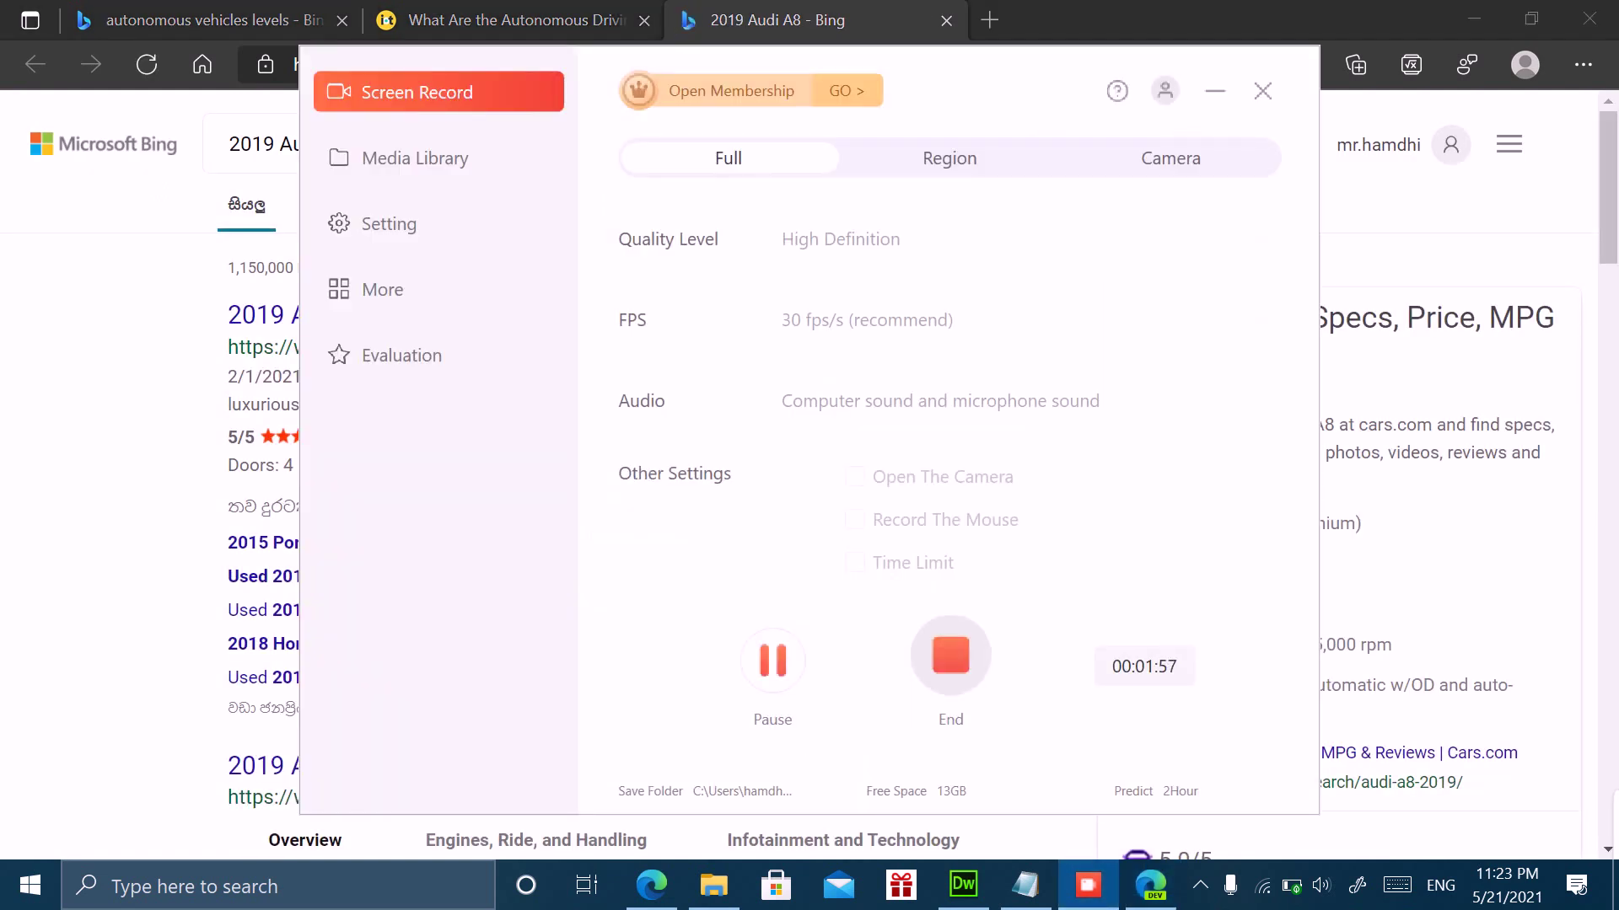
{"action": "scroll", "coordinate": [809, 507], "scroll_direction": "down", "scroll_amount": 2}
{"action": "scroll", "coordinate": [809, 507], "scroll_direction": "down", "scroll_amount": 2}
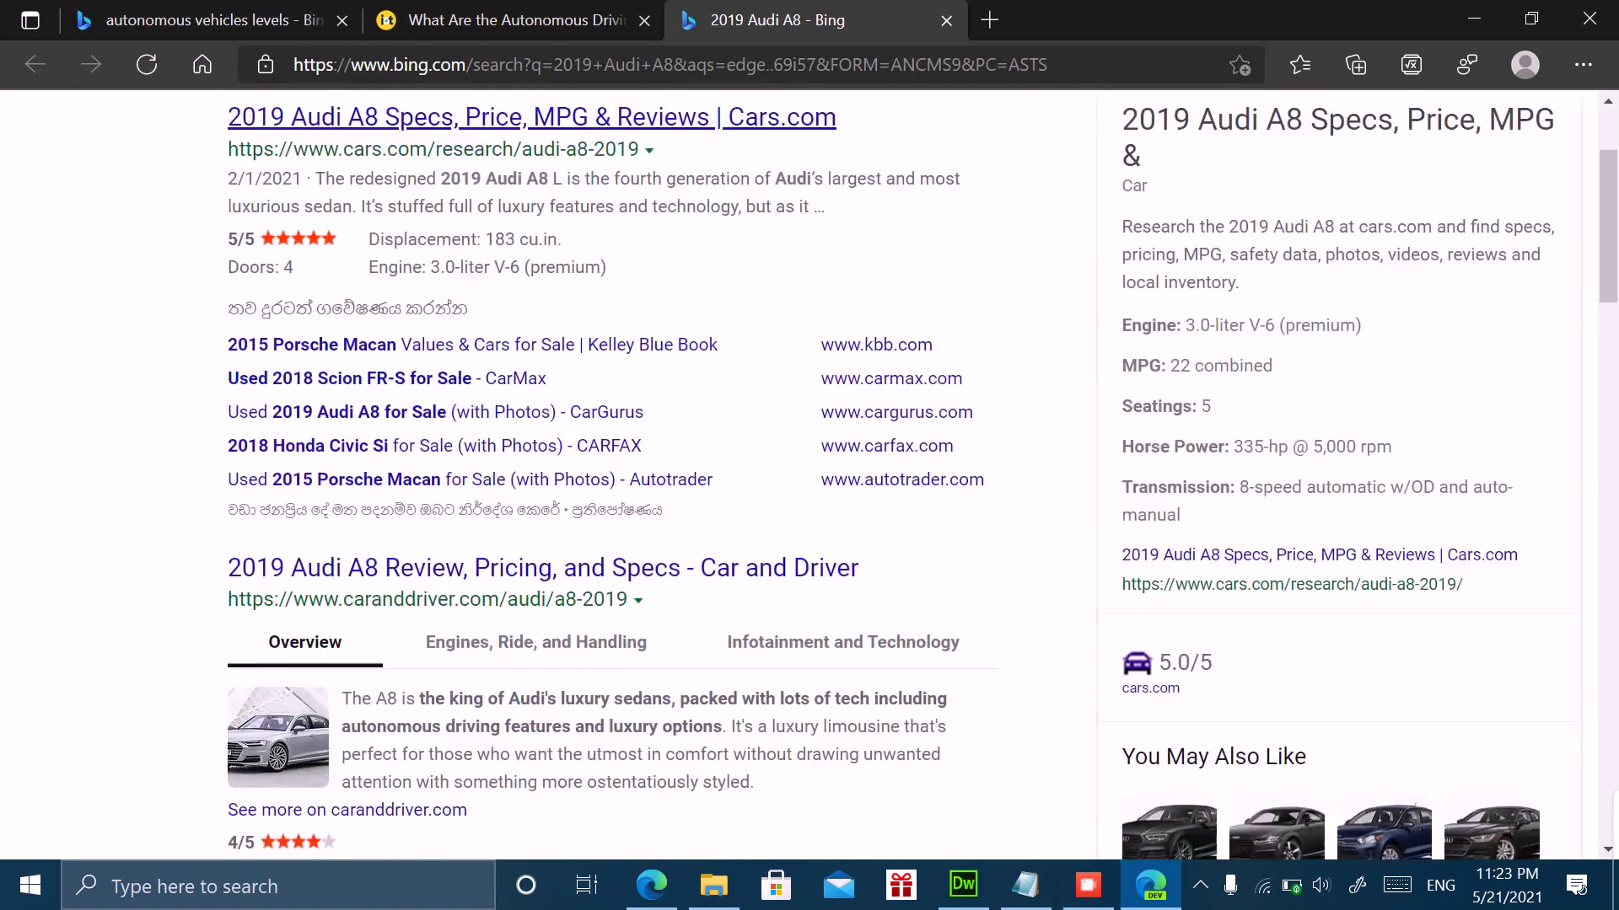
{"action": "scroll", "coordinate": [810, 506], "scroll_direction": "down", "scroll_amount": 5}
{"action": "scroll", "coordinate": [809, 506], "scroll_direction": "up", "scroll_amount": 1}
{"action": "scroll", "coordinate": [809, 505], "scroll_direction": "up", "scroll_amount": 5}
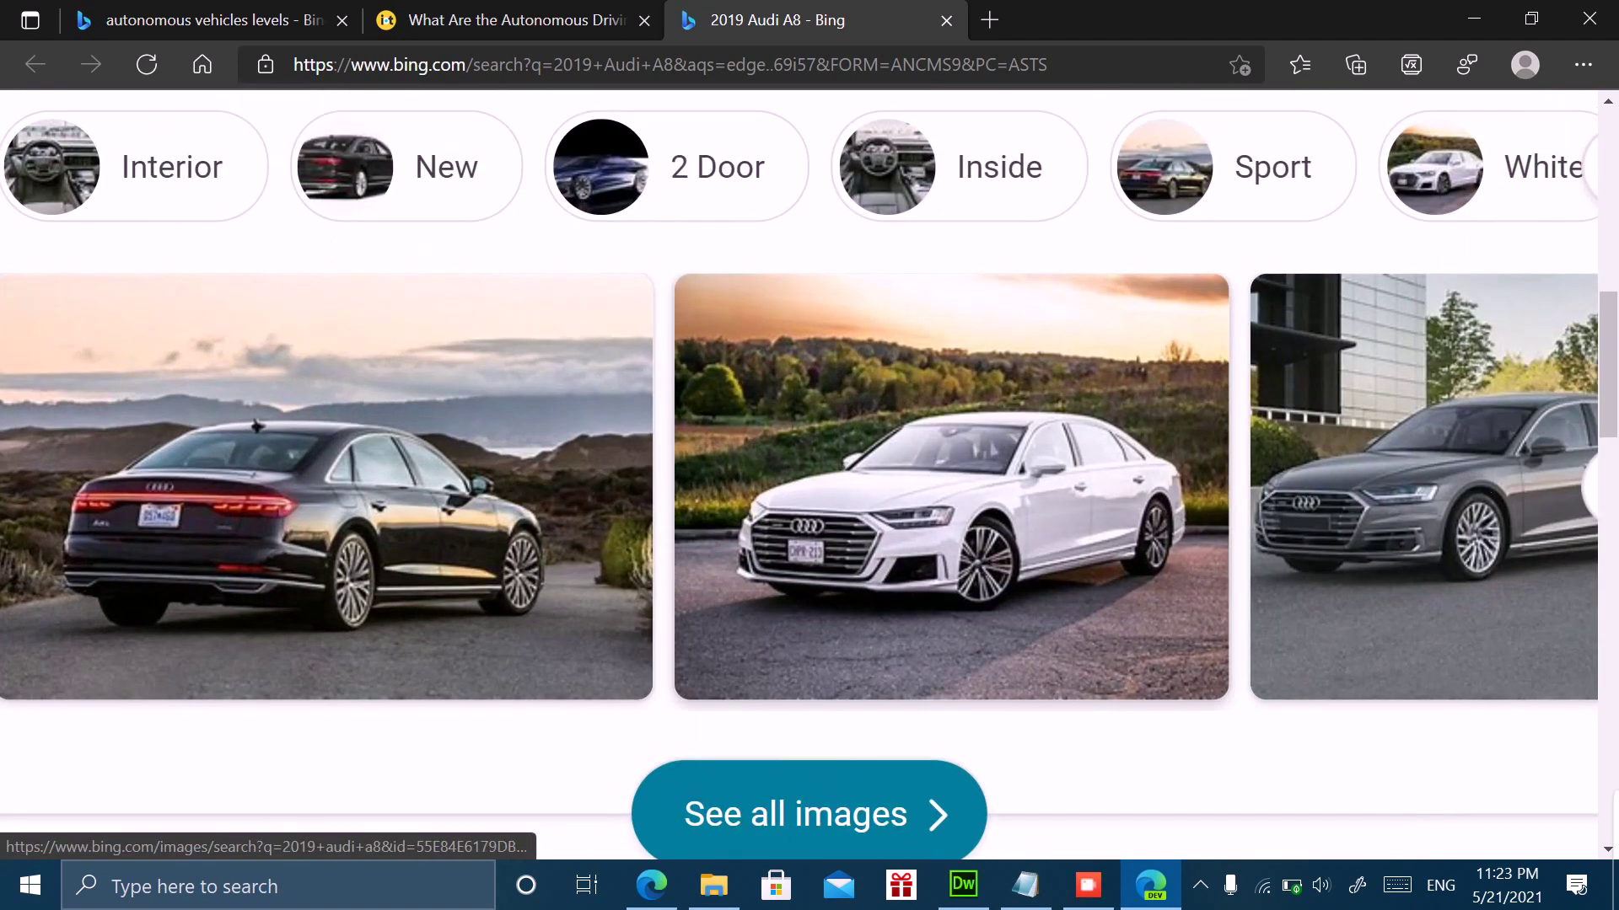
{"action": "scroll", "coordinate": [800, 487], "scroll_direction": "right", "scroll_amount": 2}
{"action": "key", "text": "ctrl+minus"}
{"action": "key", "text": "ctrl+minus"}
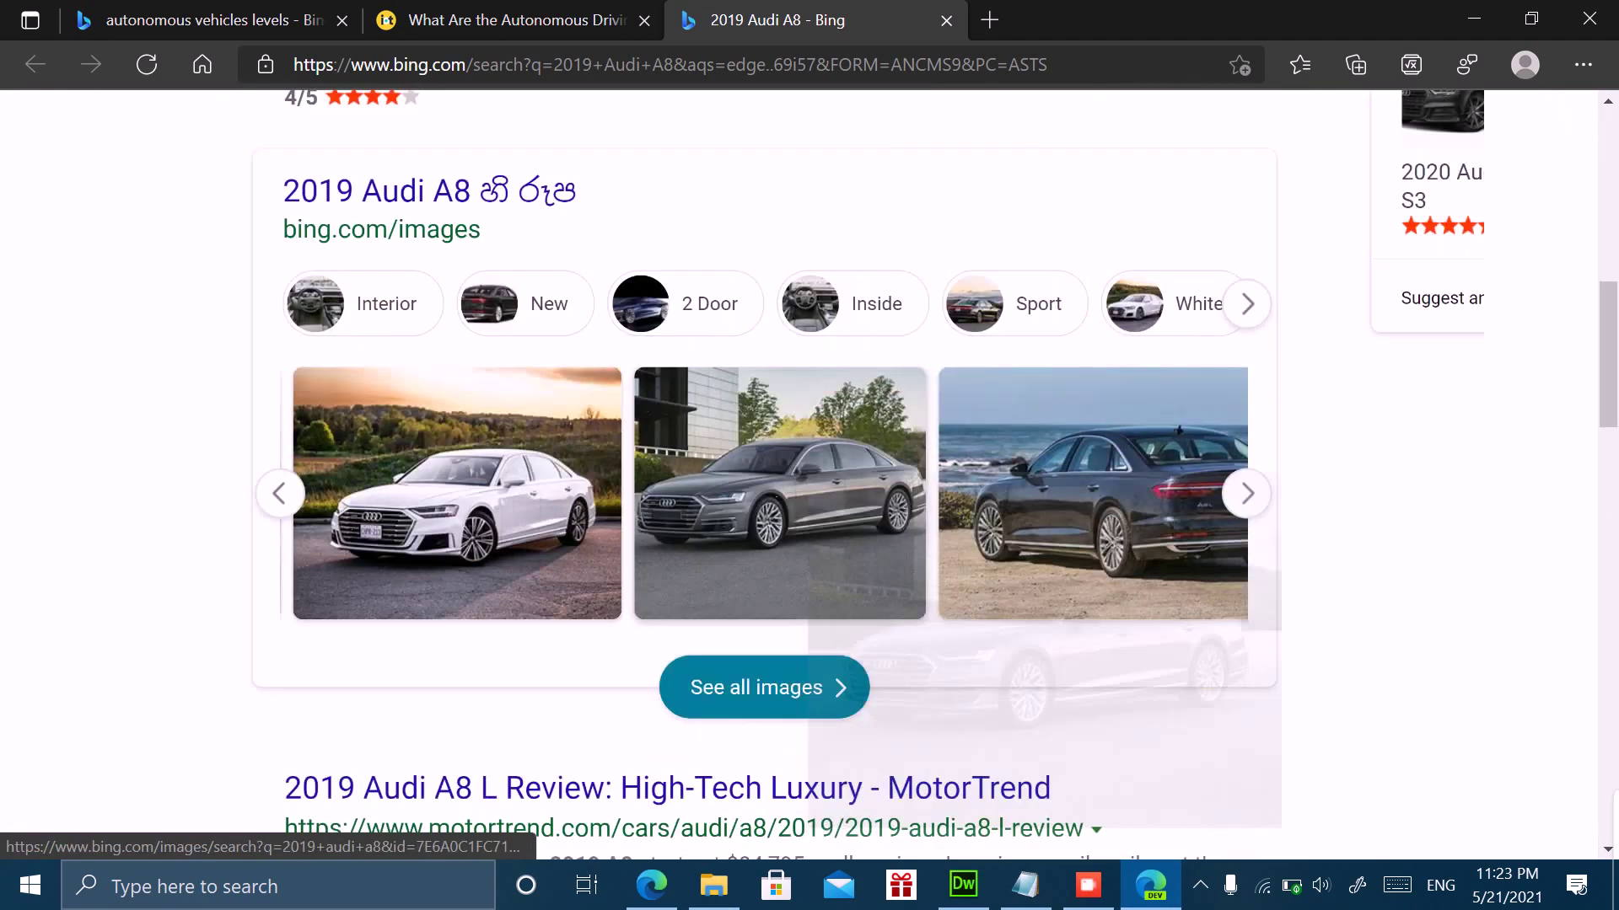
{"action": "key", "text": "ctrl+minus"}
{"action": "key", "text": "ctrl+shift+Tab"}
{"action": "scroll", "coordinate": [810, 505], "scroll_direction": "down", "scroll_amount": 2}
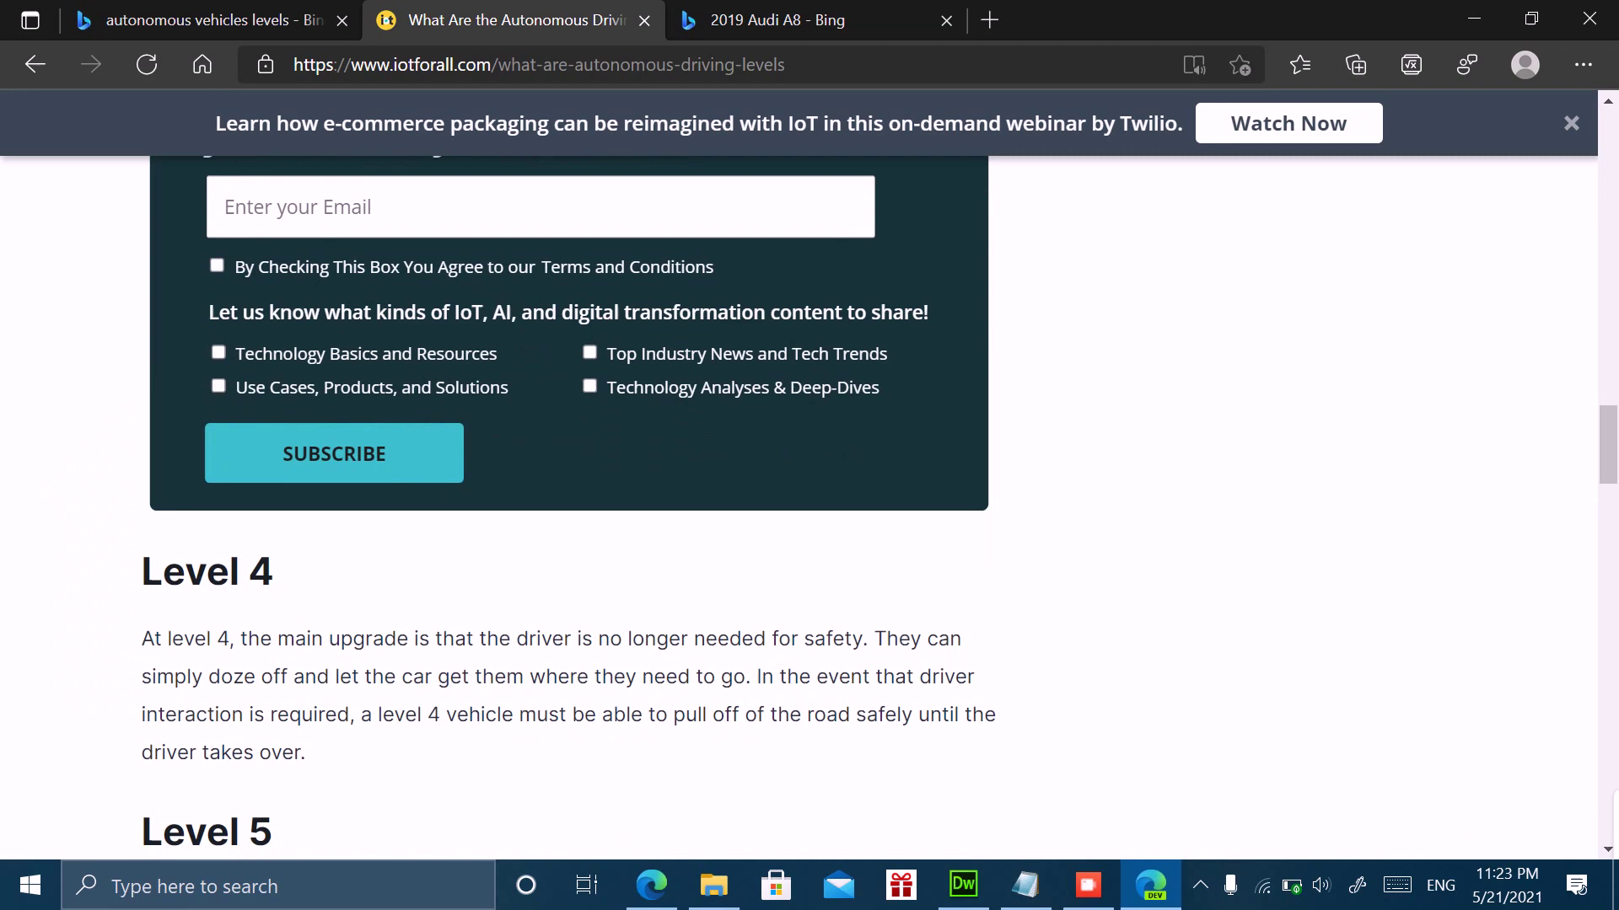
{"action": "scroll", "coordinate": [809, 506], "scroll_direction": "down", "scroll_amount": 1}
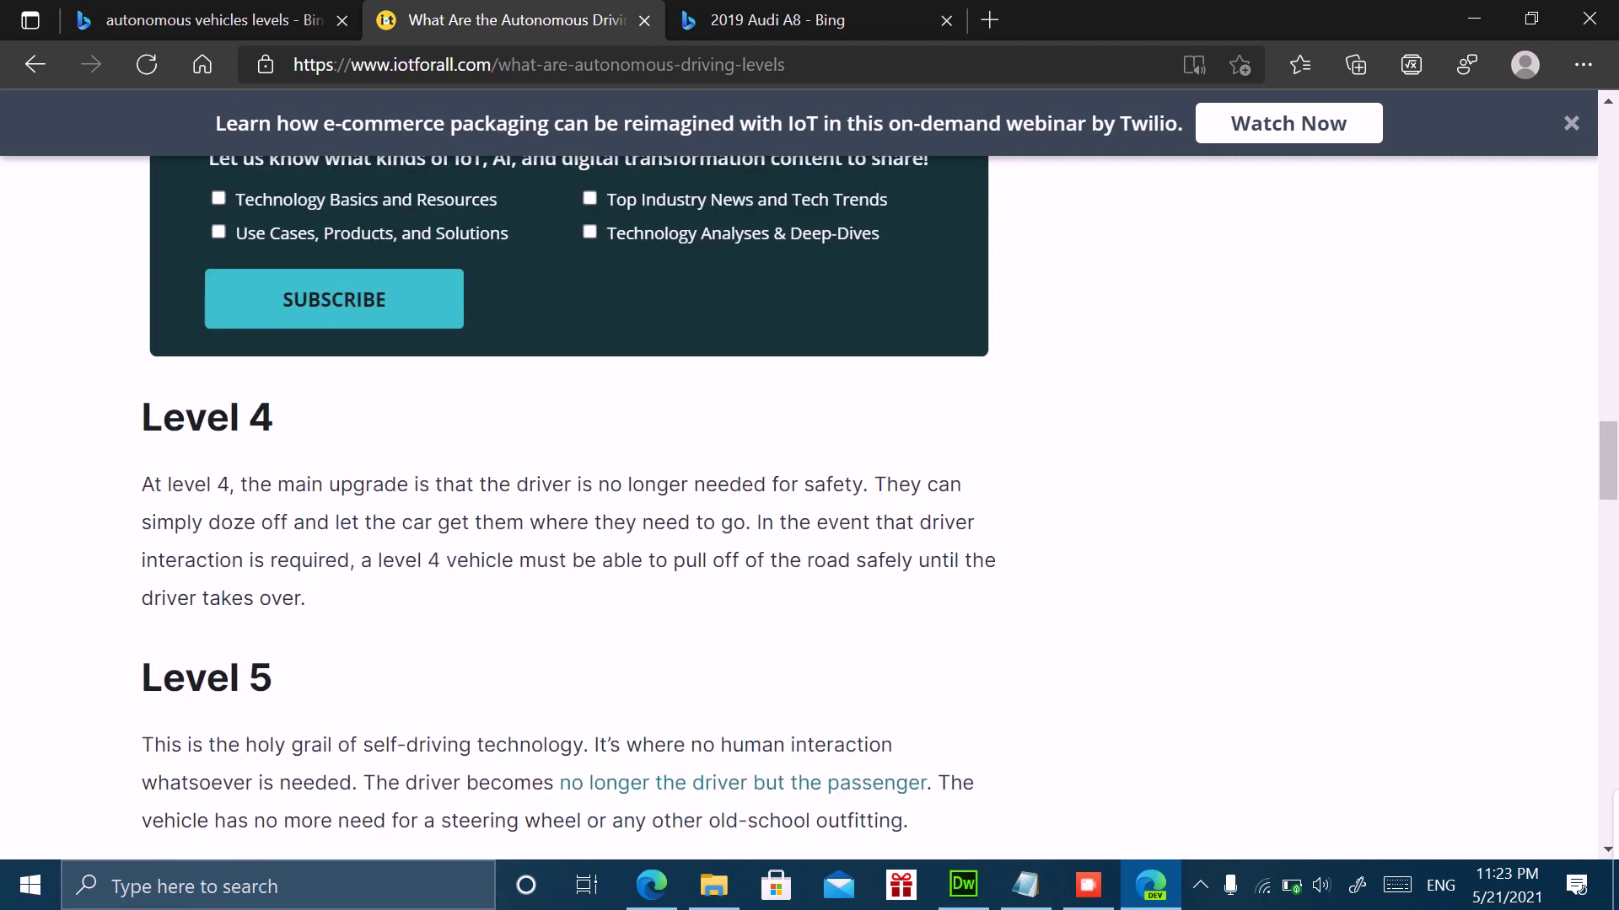
{"action": "scroll", "coordinate": [810, 506], "scroll_direction": "down", "scroll_amount": 1}
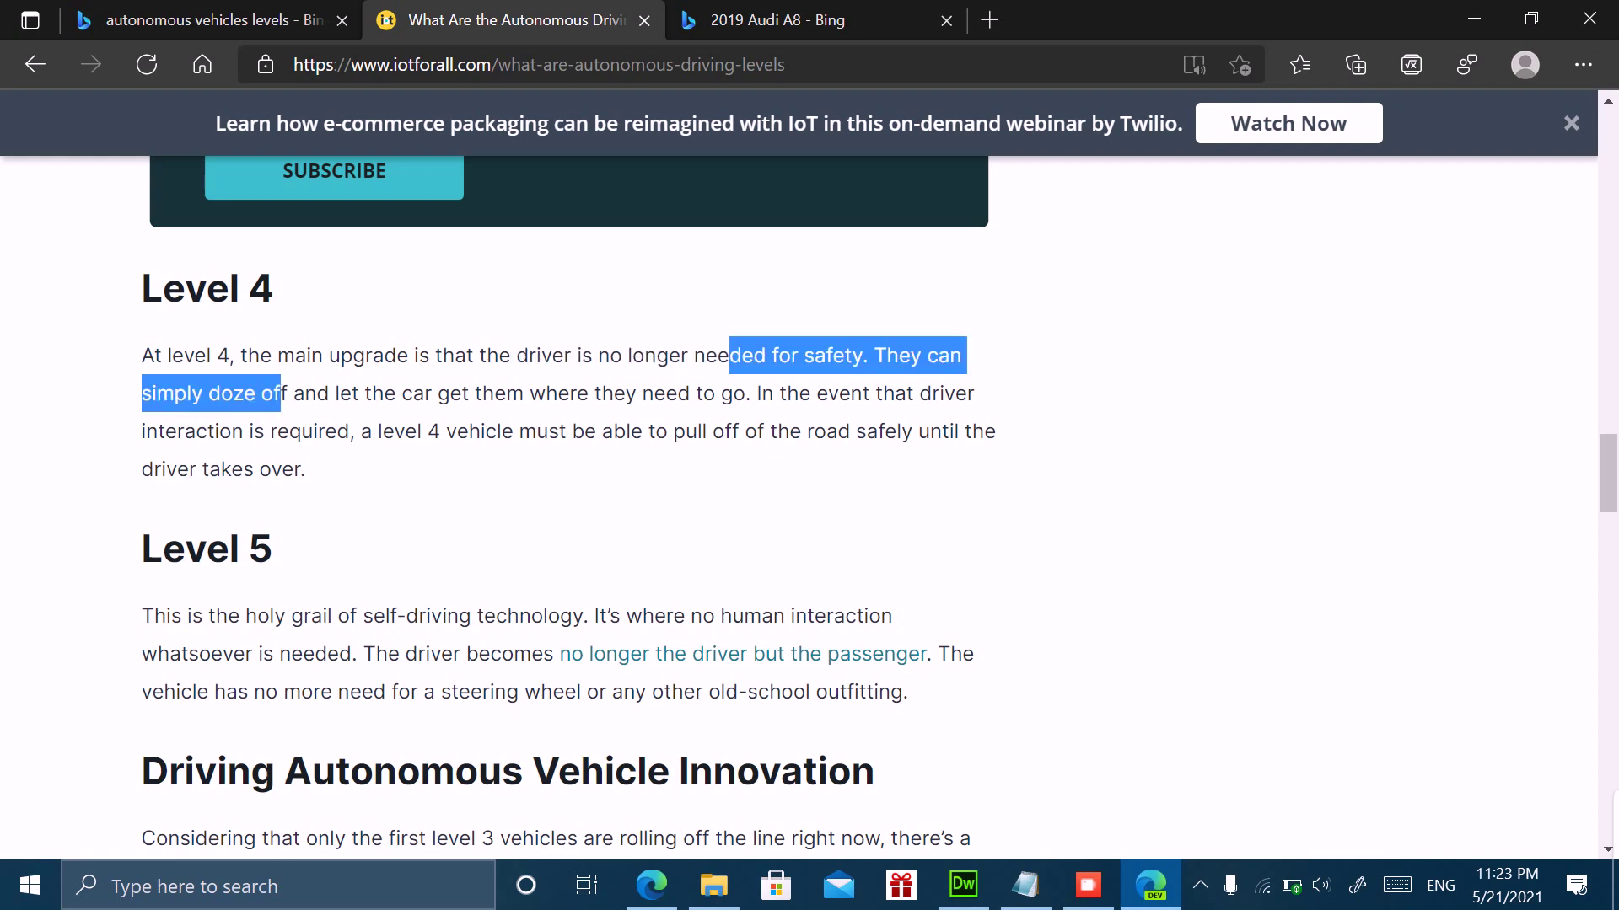
{"action": "scroll", "coordinate": [570, 506], "scroll_direction": "down", "scroll_amount": 1}
{"action": "scroll", "coordinate": [760, 400], "scroll_direction": "down", "scroll_amount": 2}
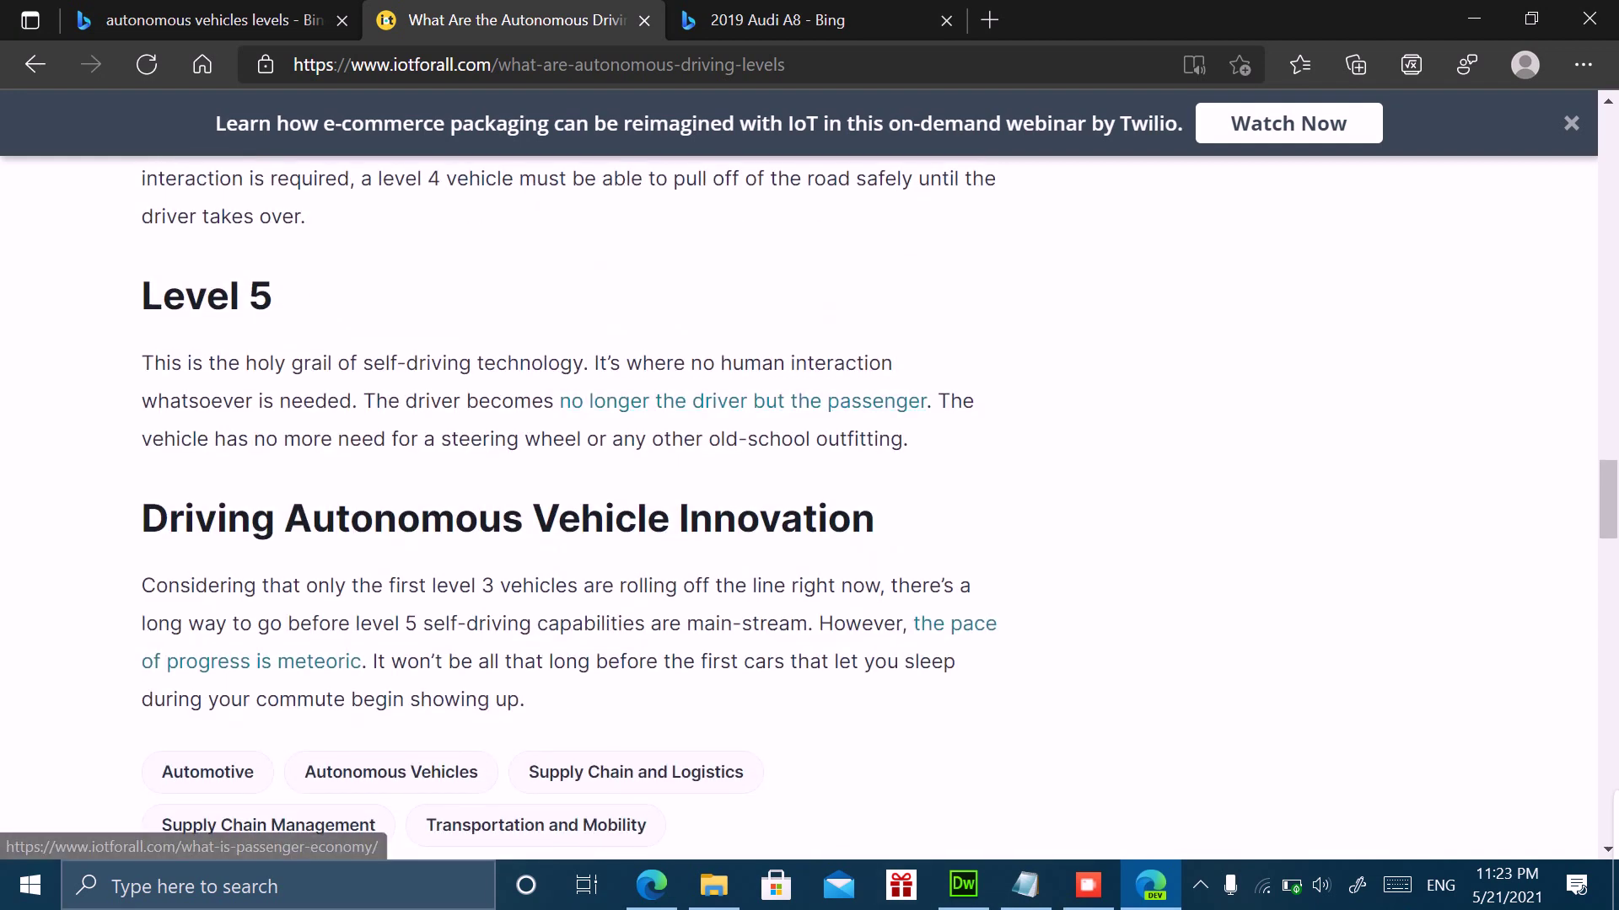
{"action": "scroll", "coordinate": [759, 505], "scroll_direction": "up", "scroll_amount": 3}
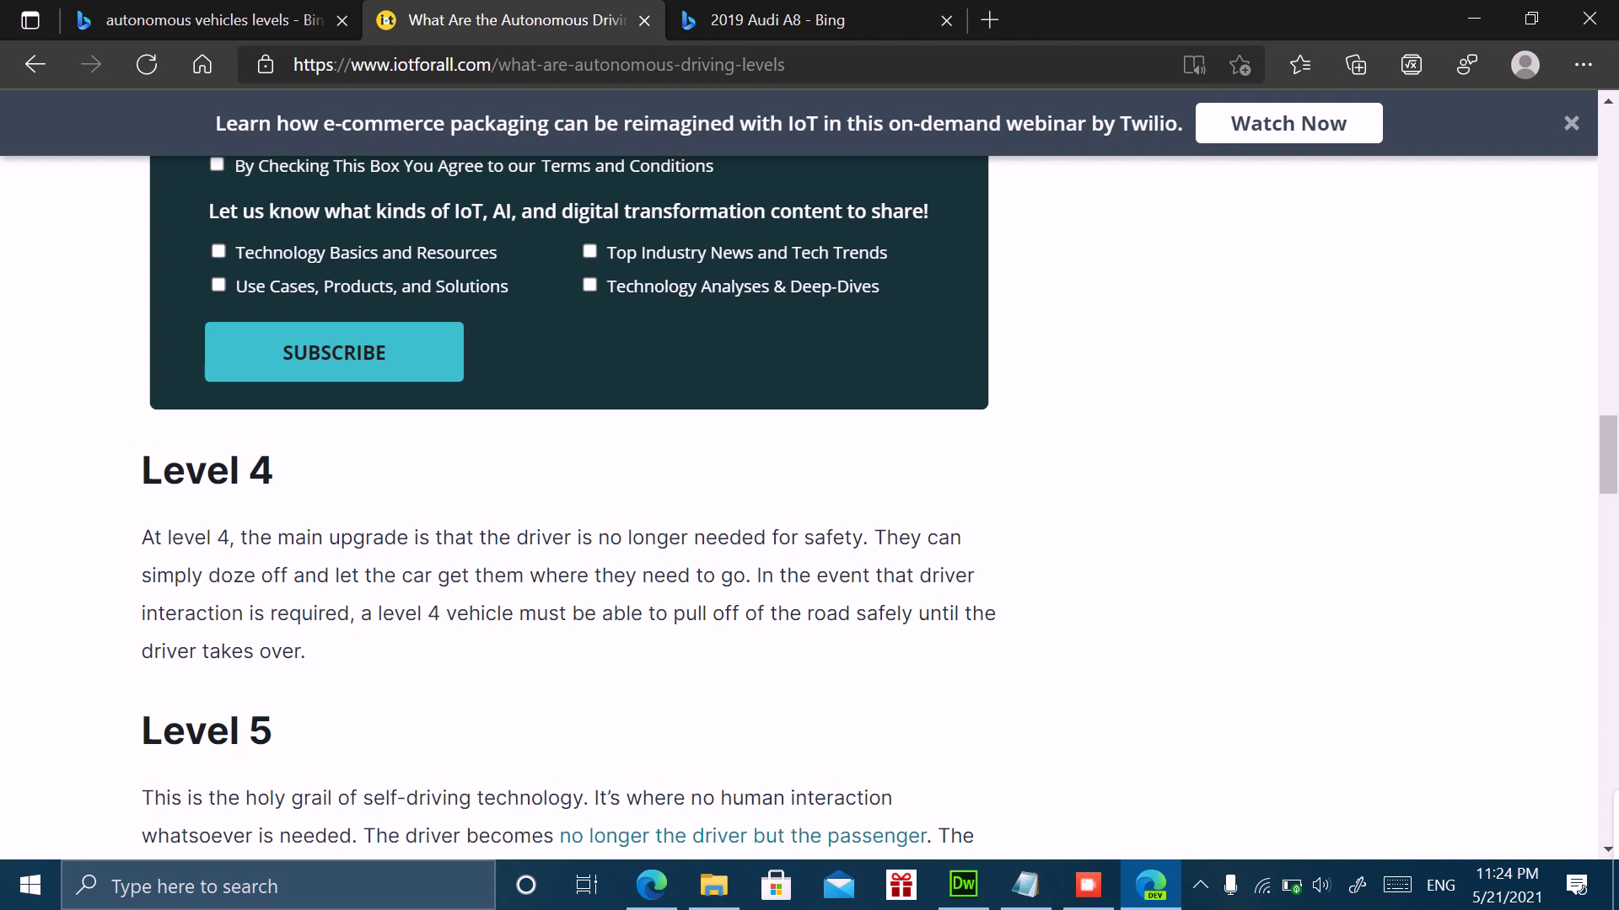
{"action": "scroll", "coordinate": [810, 505], "scroll_direction": "down", "scroll_amount": 2}
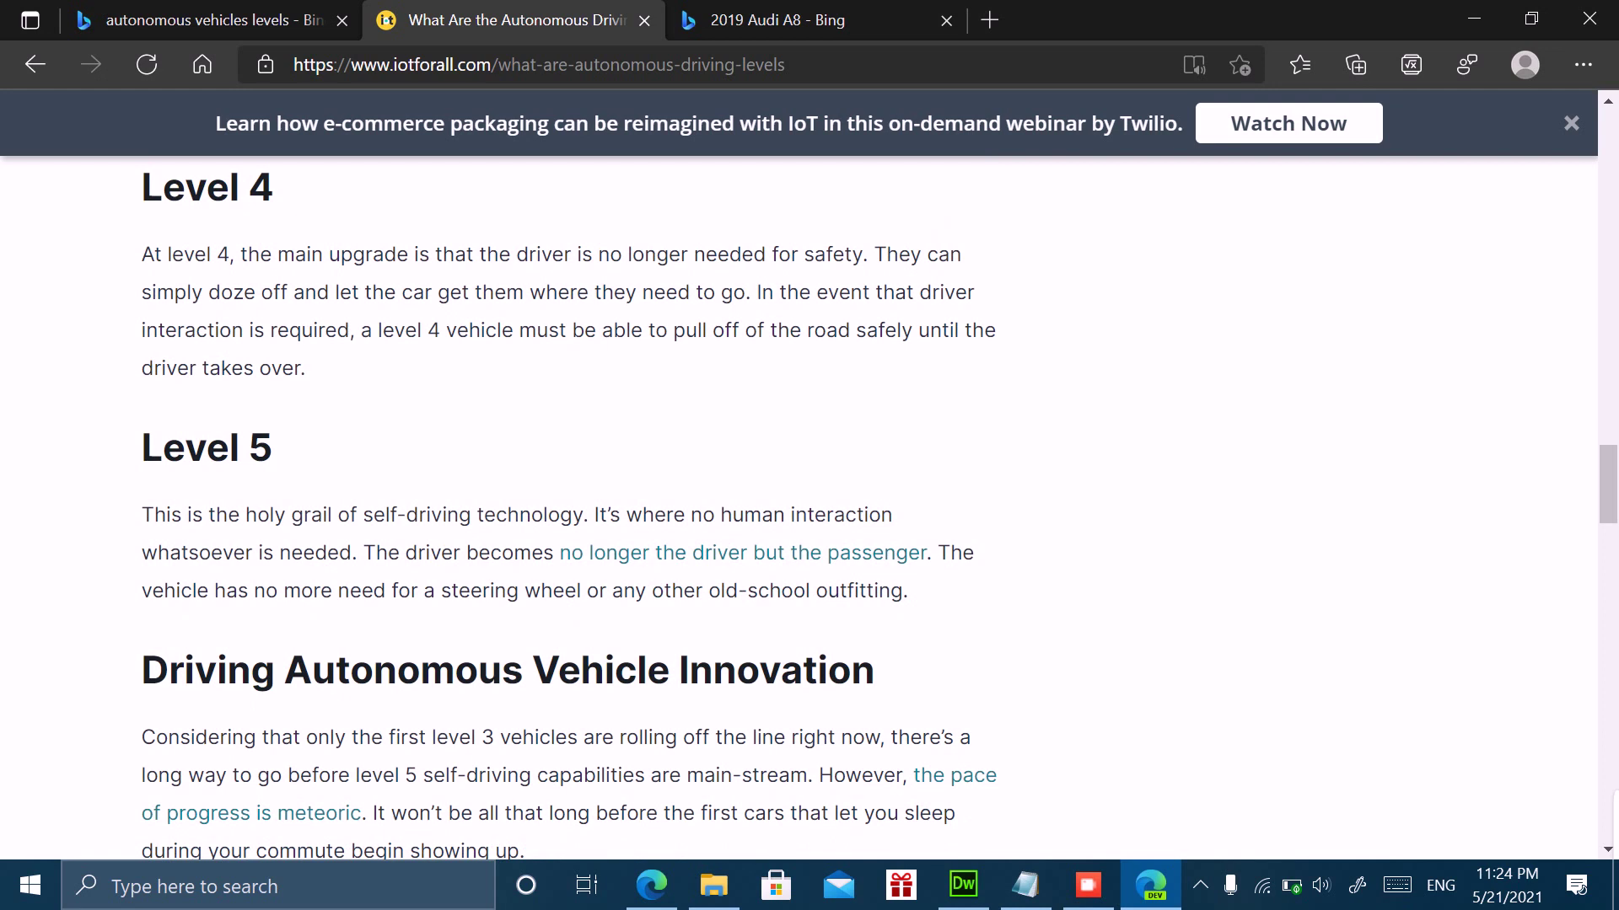
Read the Level 4 and Level 5 sections, selecting then deselecting the Level 5 paragraph.
{"action": "left_click_drag", "start_coordinate": [142, 430], "coordinate": [909, 590]}
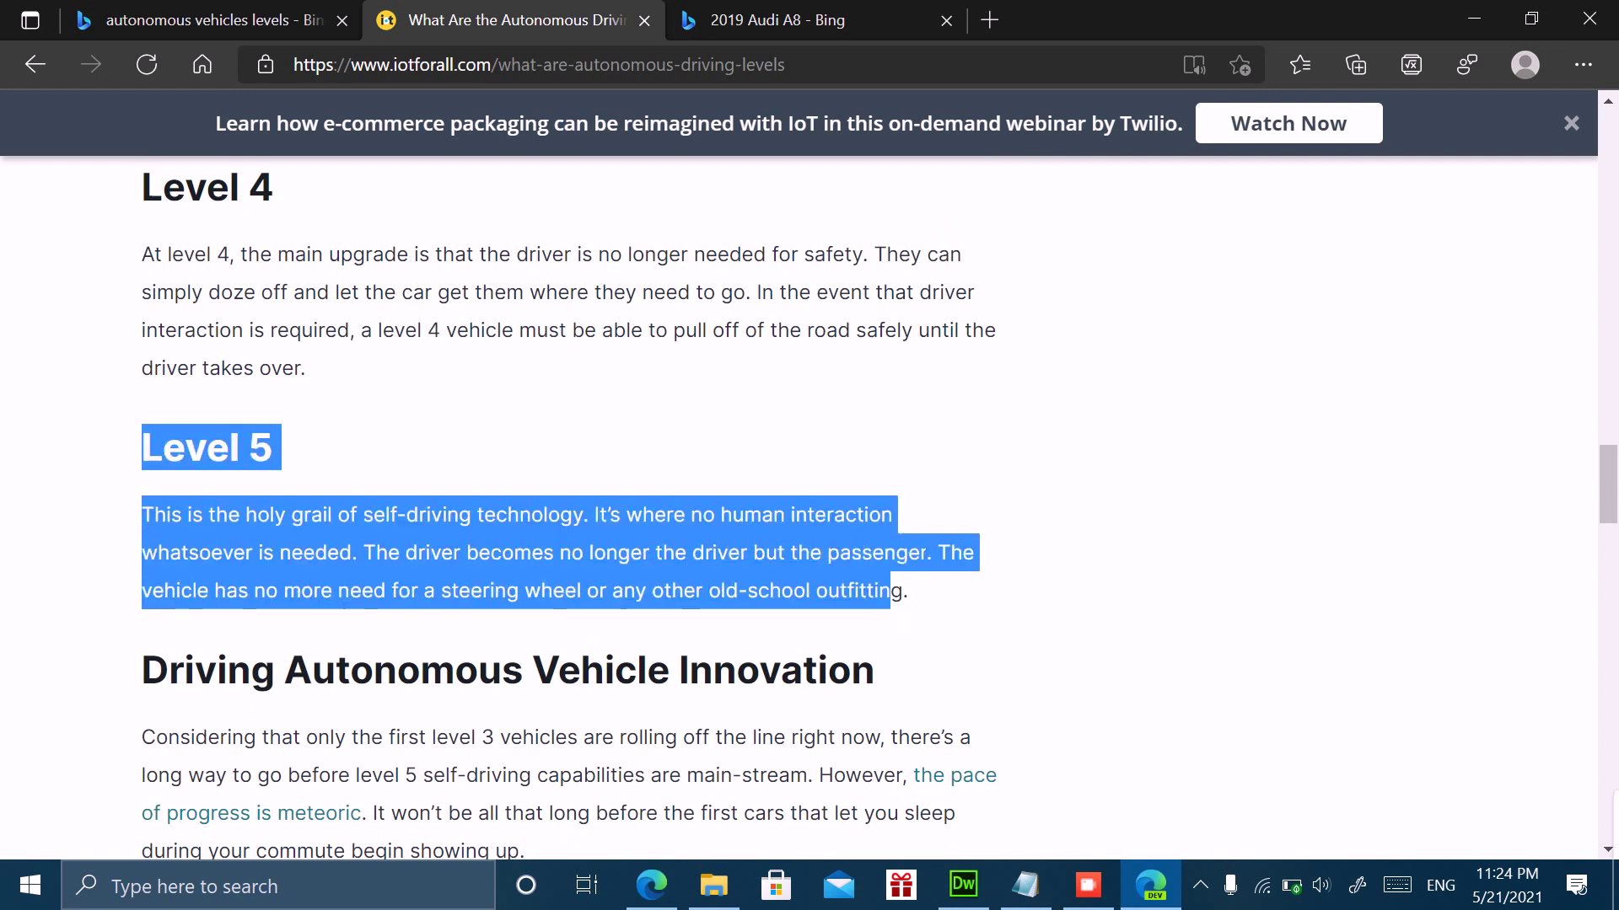
{"action": "left_click", "coordinate": [908, 591]}
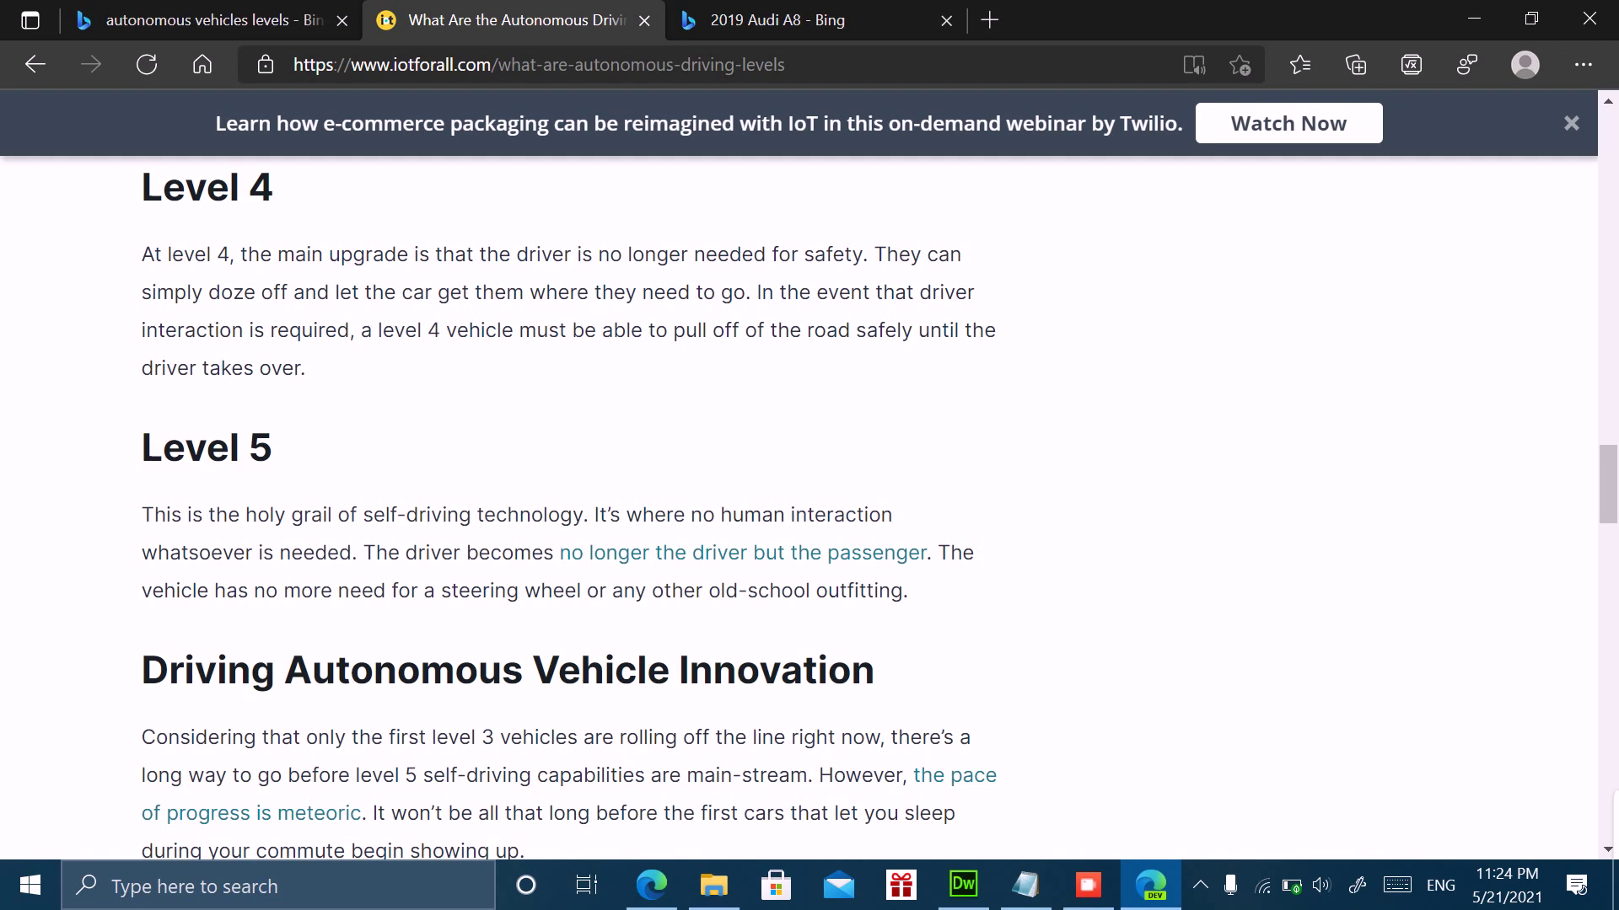
Type 'subscribe to anyway tech review' into the address bar, correcting the typos.
{"action": "key", "text": "ctrl+l"}
{"action": "type", "text": "sh"}
{"action": "key", "text": "BackSpace"}
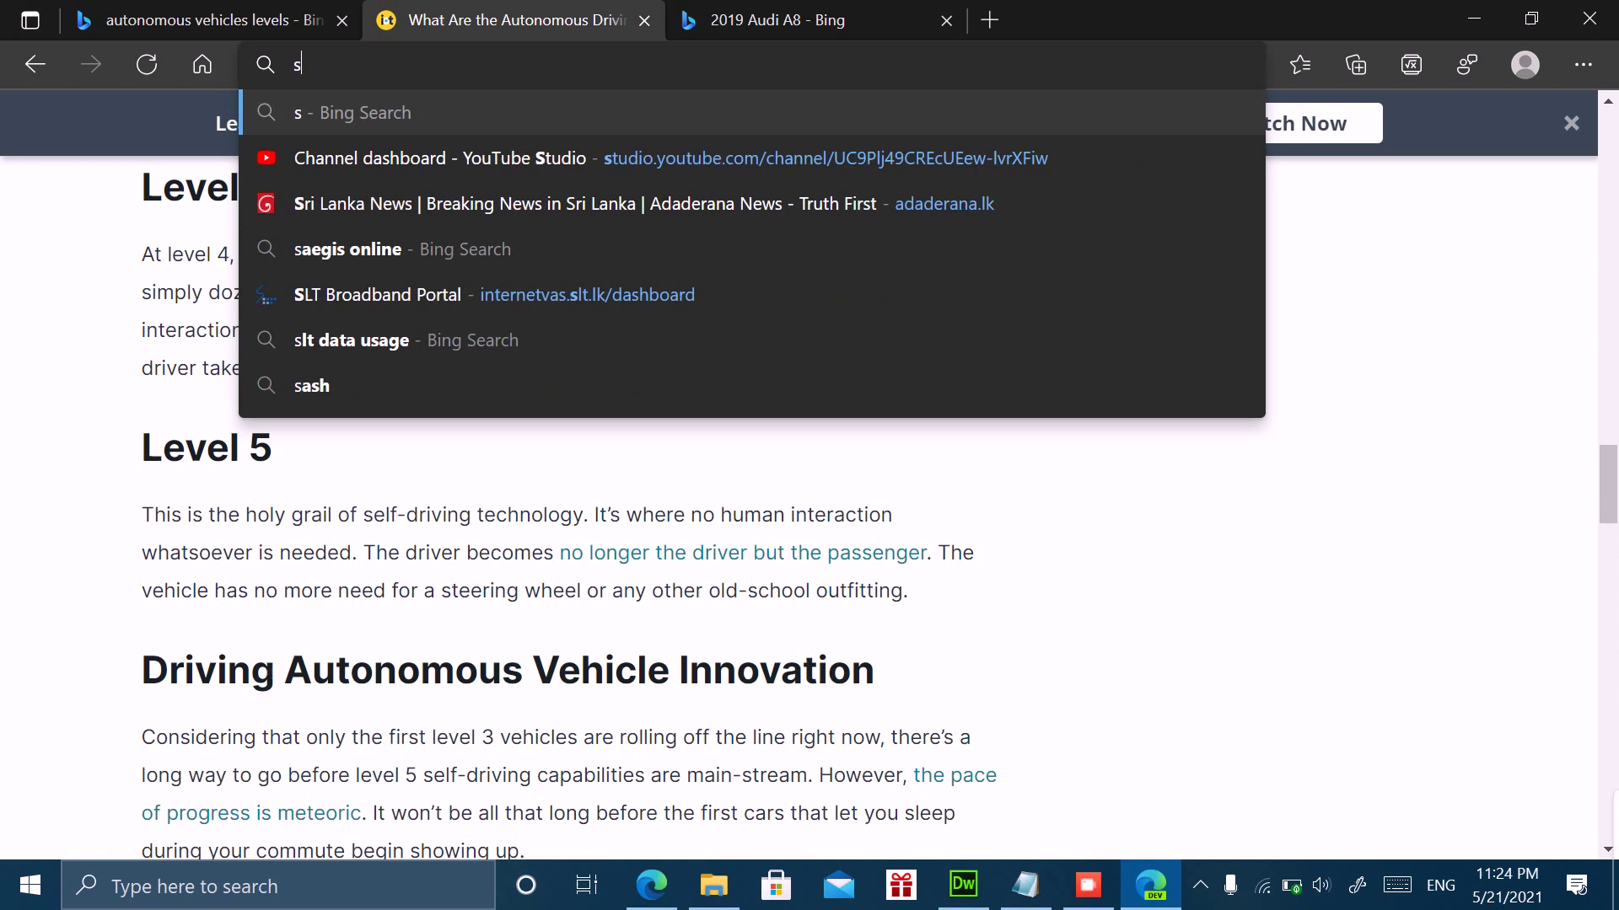
{"action": "type", "text": "ubscribe to"}
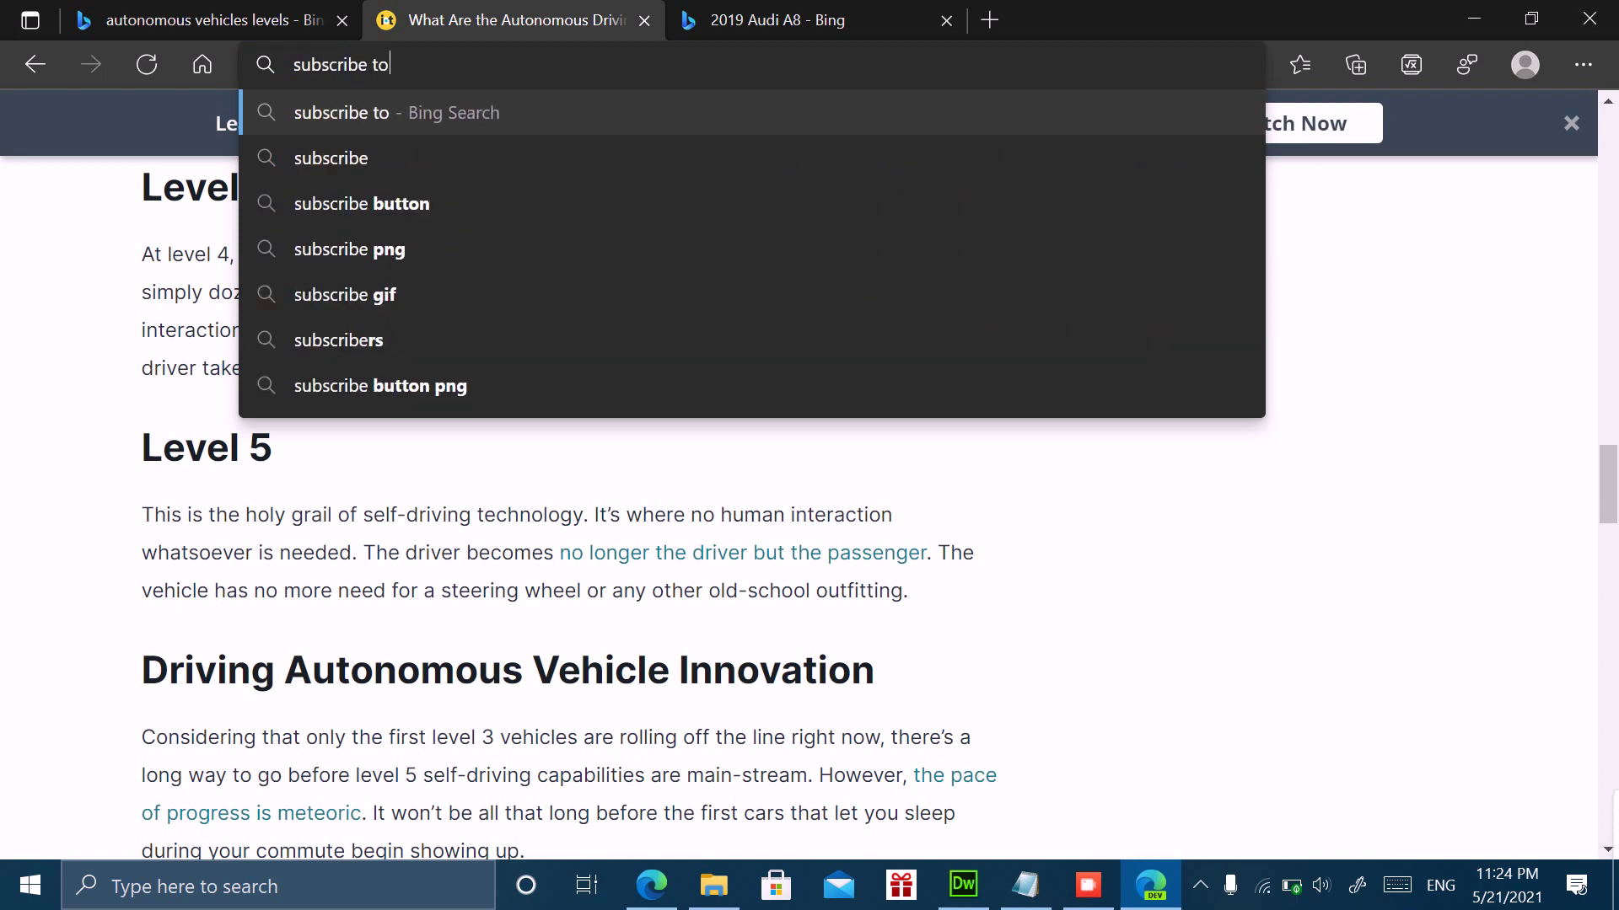
{"action": "type", "text": " anyway tech e"}
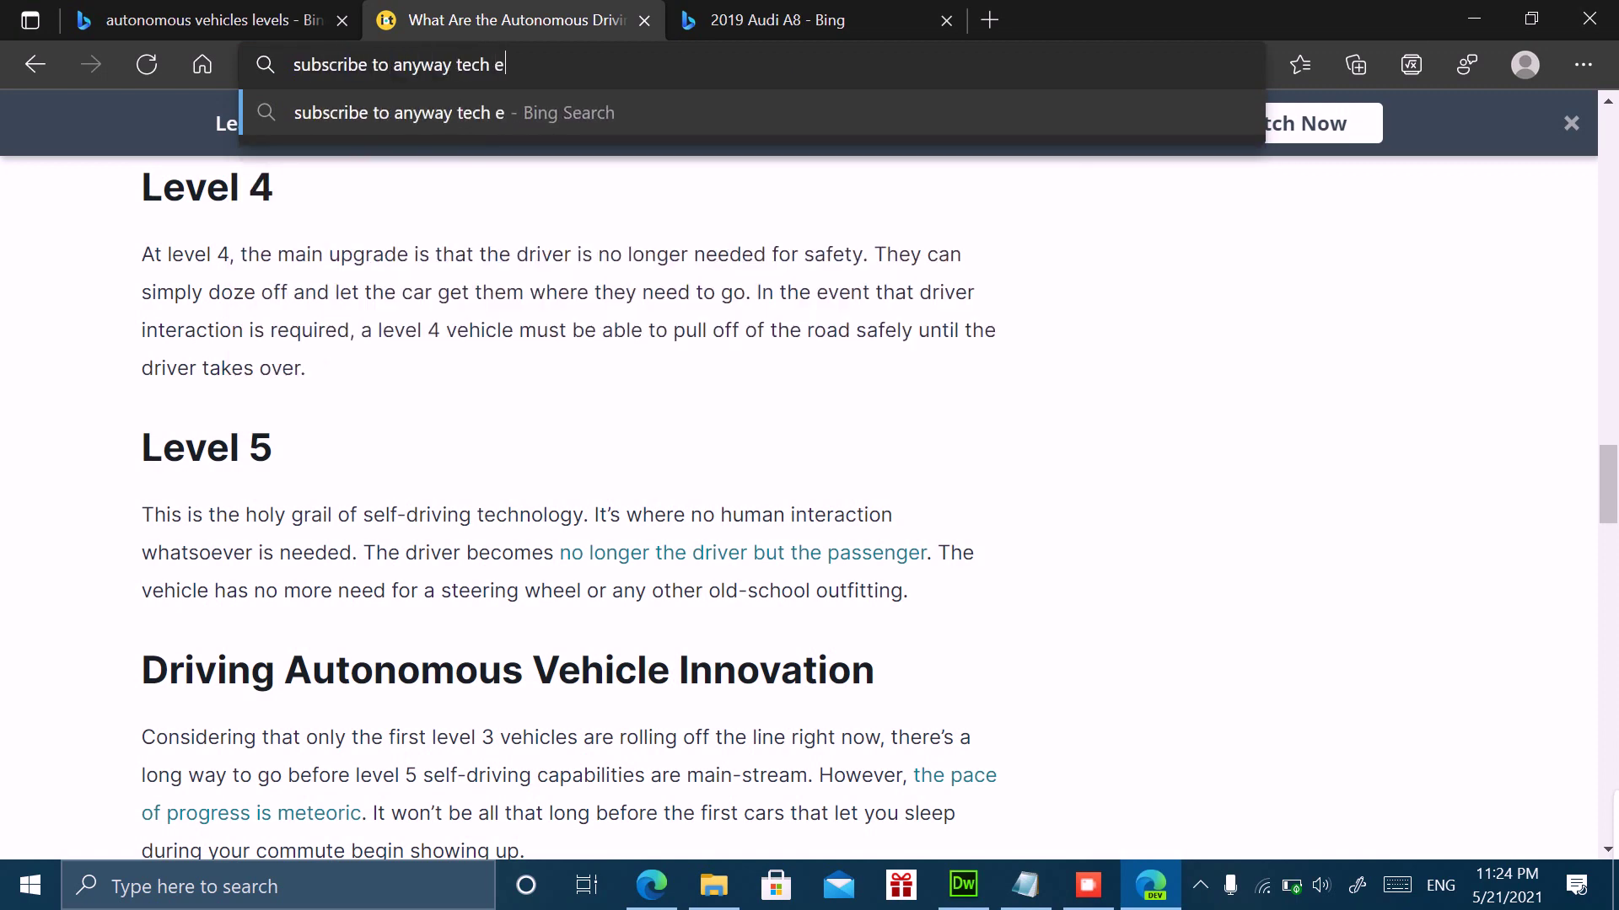
{"action": "key", "text": "BackSpace"}
{"action": "type", "text": "revoew"}
{"action": "key", "text": "BackSpace"}
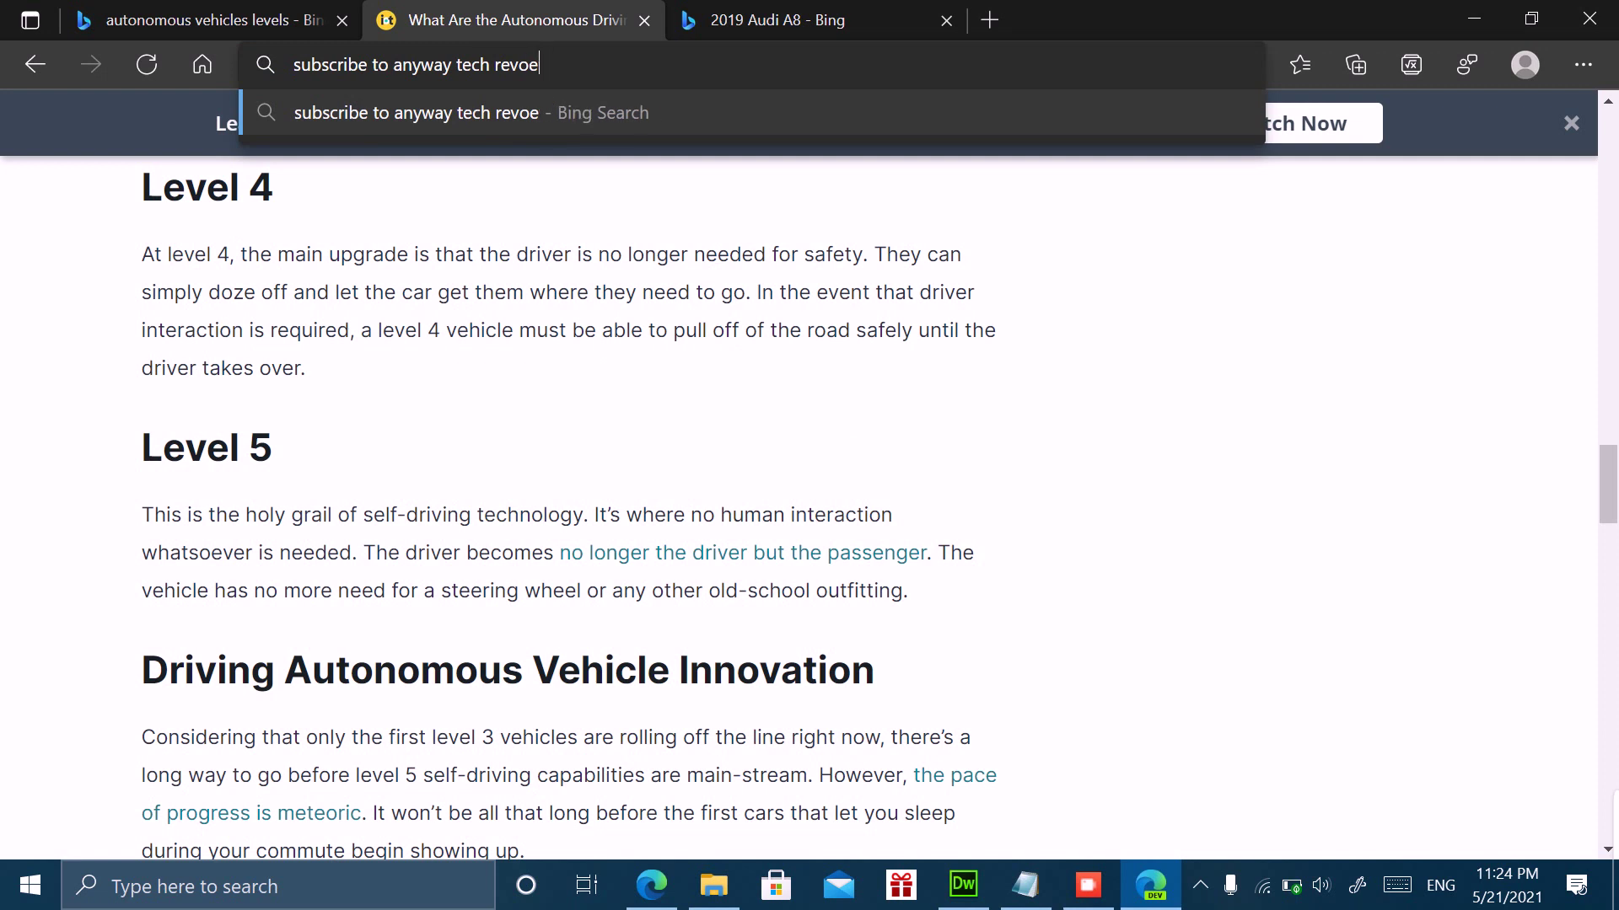
{"action": "key", "text": "BackSpace"}
{"action": "key", "text": "BackSpace"}
{"action": "type", "text": "iew"}
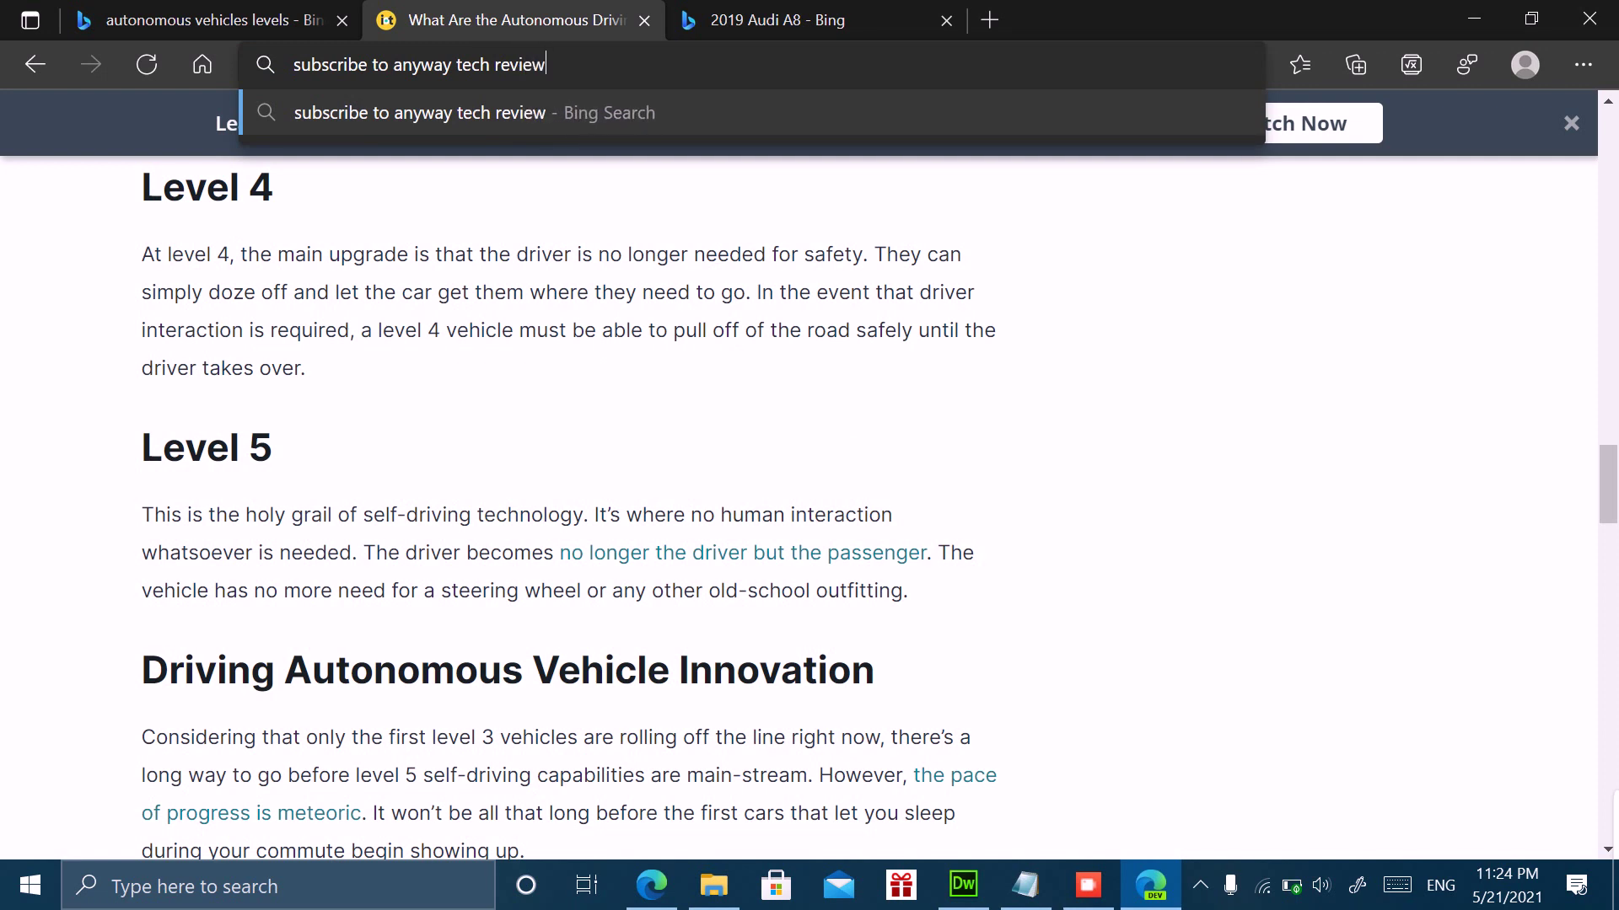